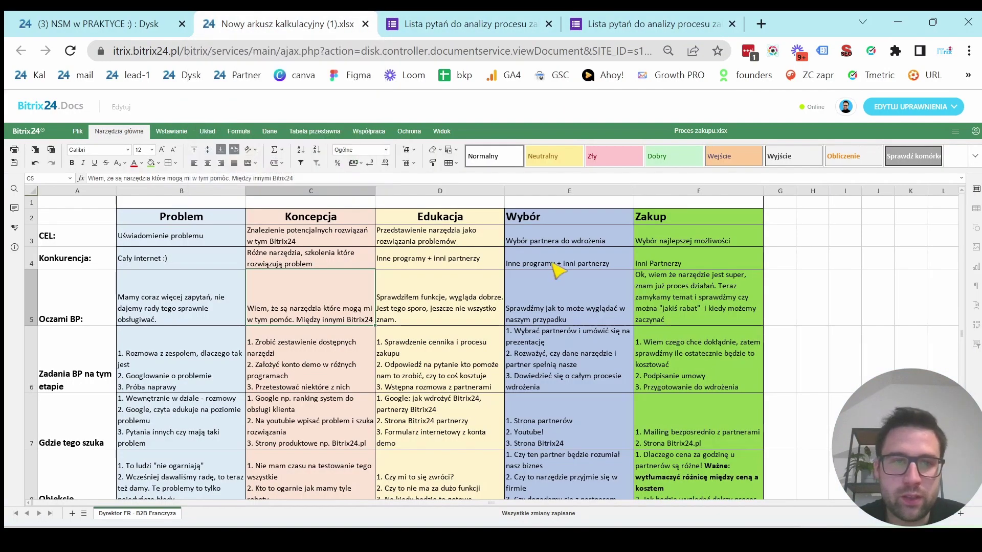
# Examine the purchase stage headings from Problem to Zakup in the table's header row
pyautogui.click(555, 259)
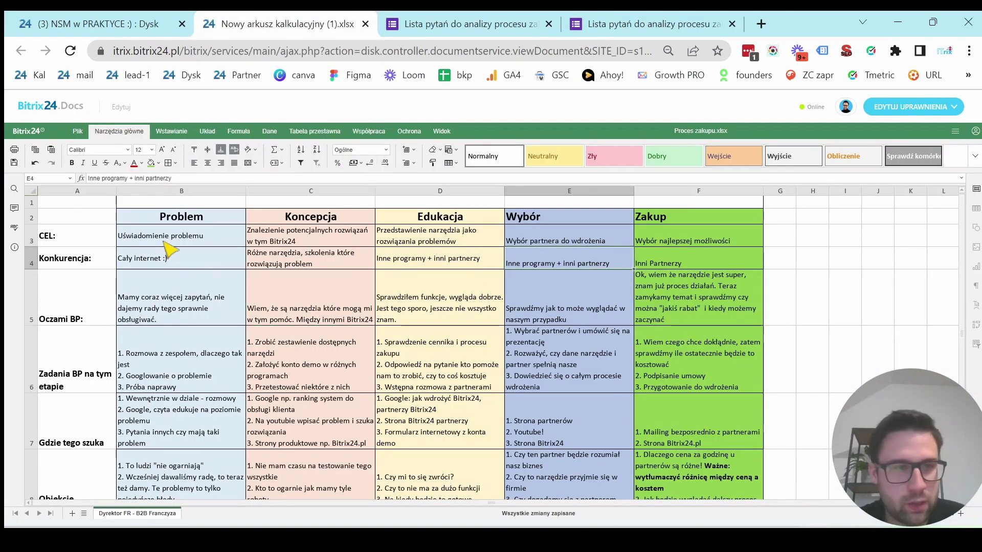
pyautogui.click(173, 220)
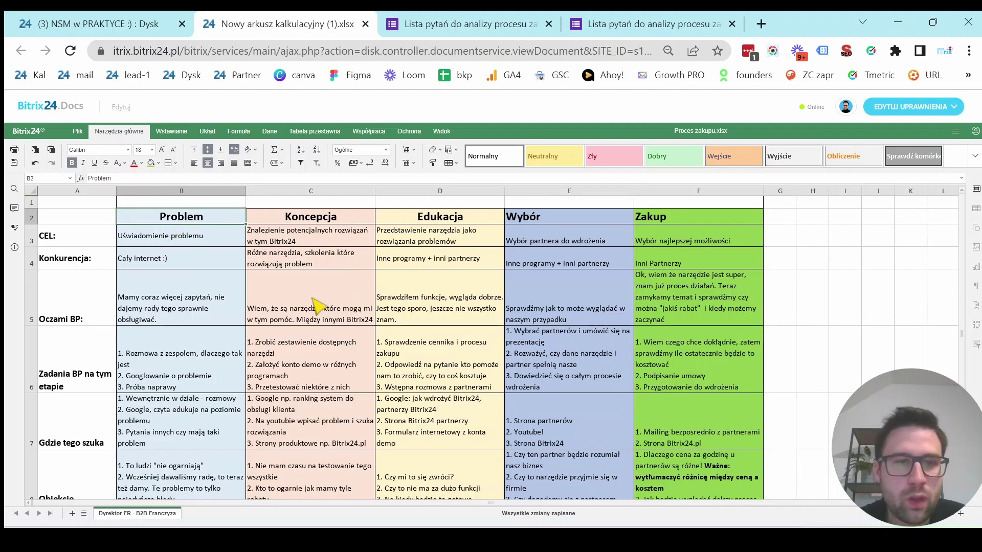
pyautogui.click(69, 242)
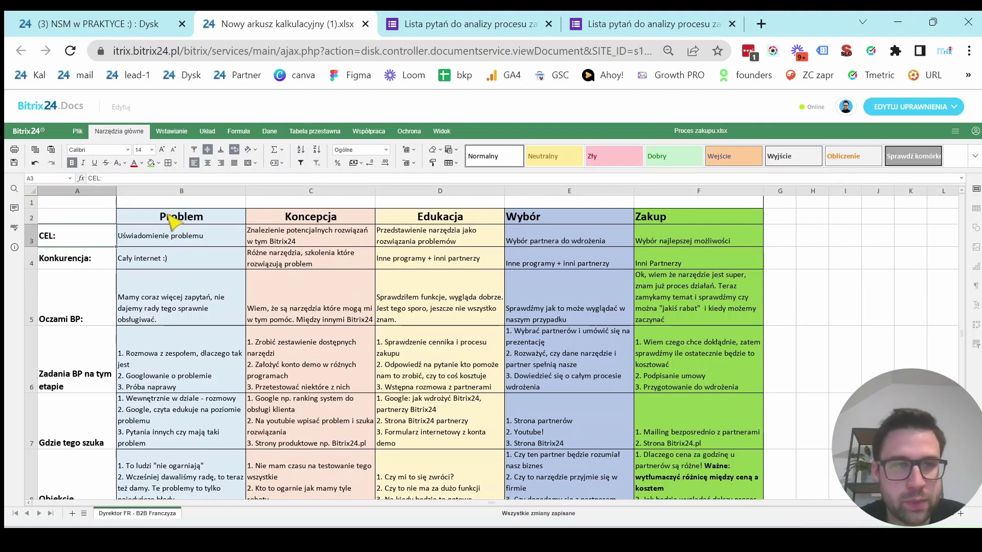
pyautogui.moveTo(184, 214); pyautogui.dragTo(683, 216)
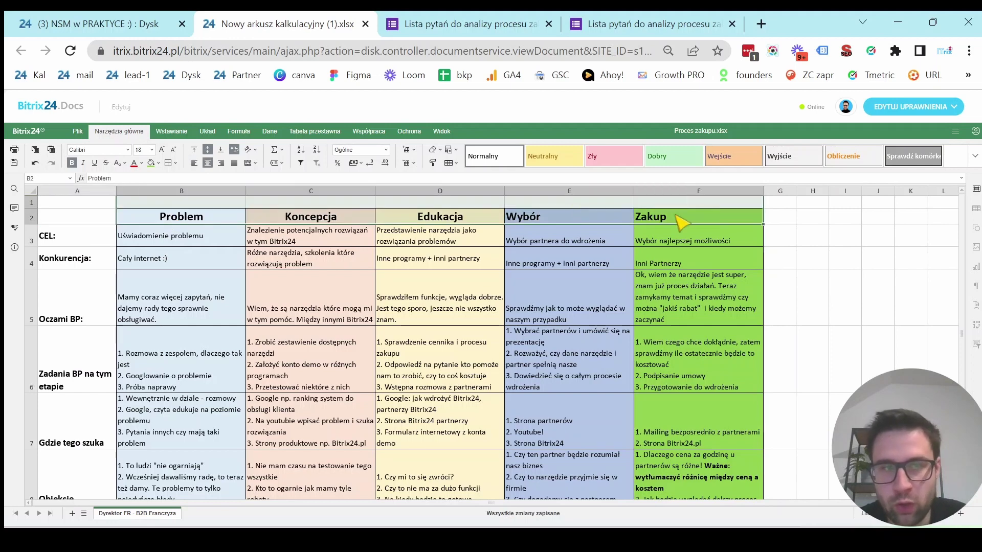
pyautogui.click(443, 219)
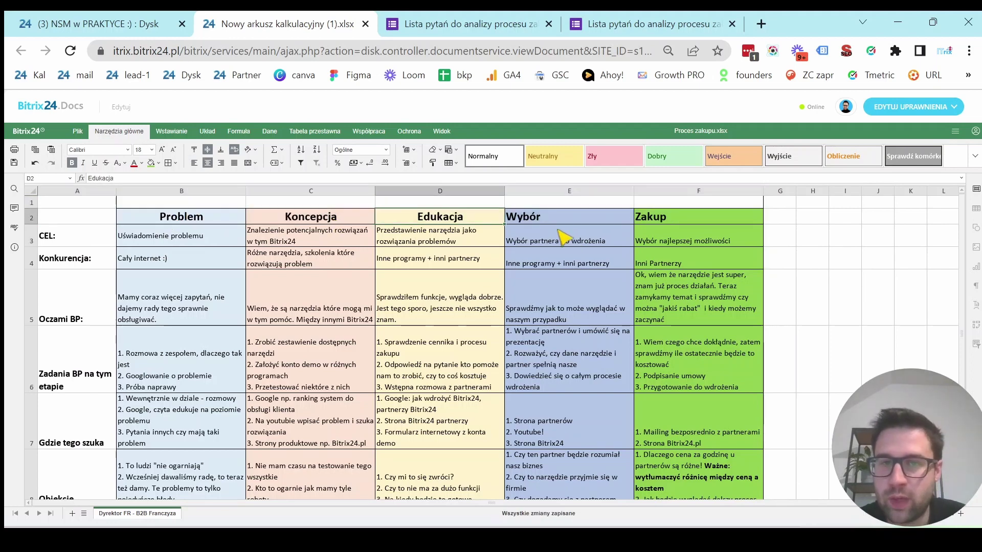
pyautogui.click(675, 204)
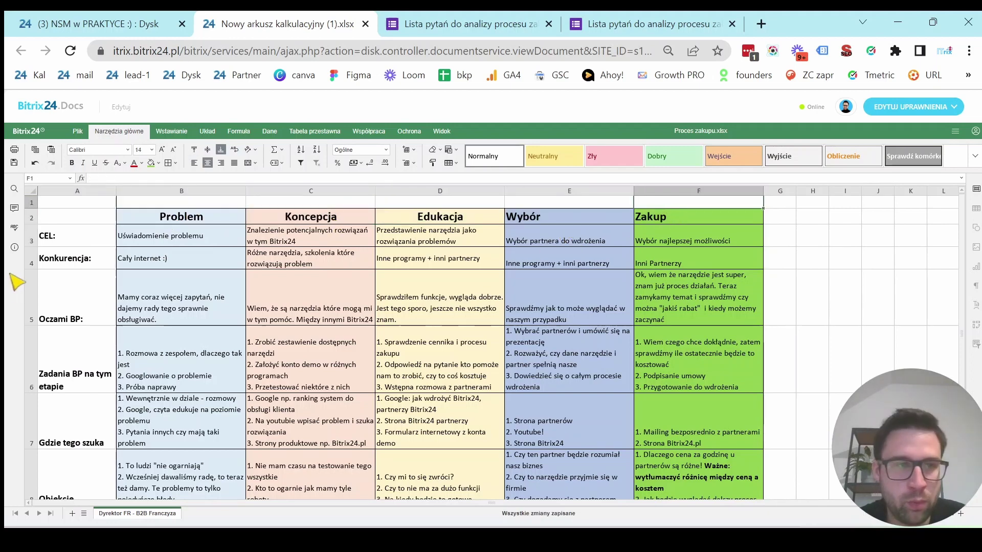
# Review the CEL, Konkurencja and Oczami BP rows across the purchase stages
pyautogui.click(63, 235)
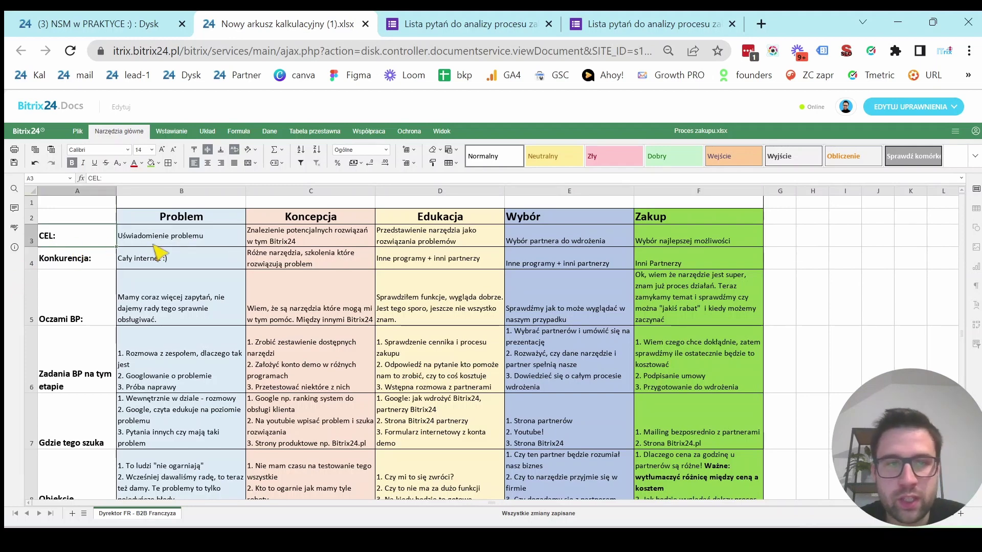
pyautogui.moveTo(65, 241); pyautogui.dragTo(685, 238)
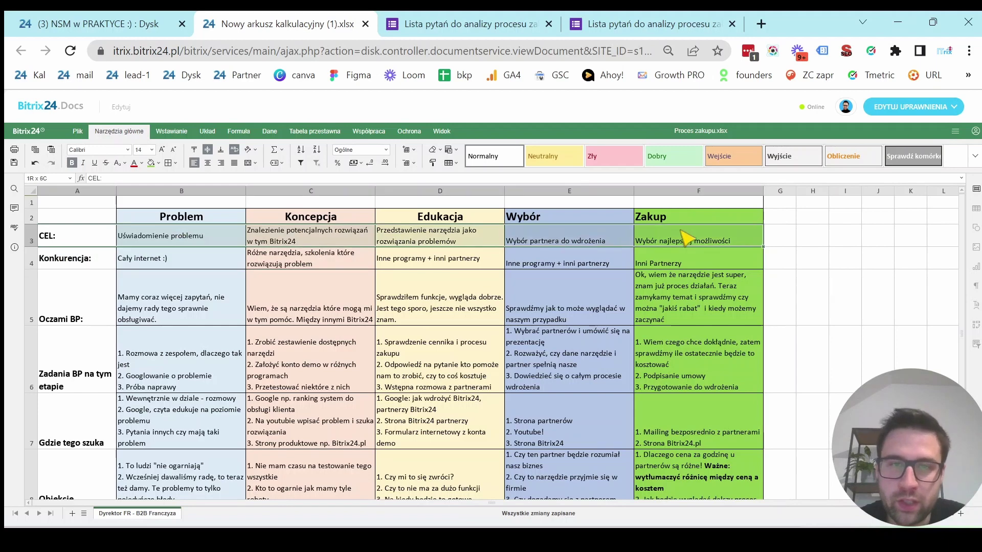
pyautogui.click(87, 263)
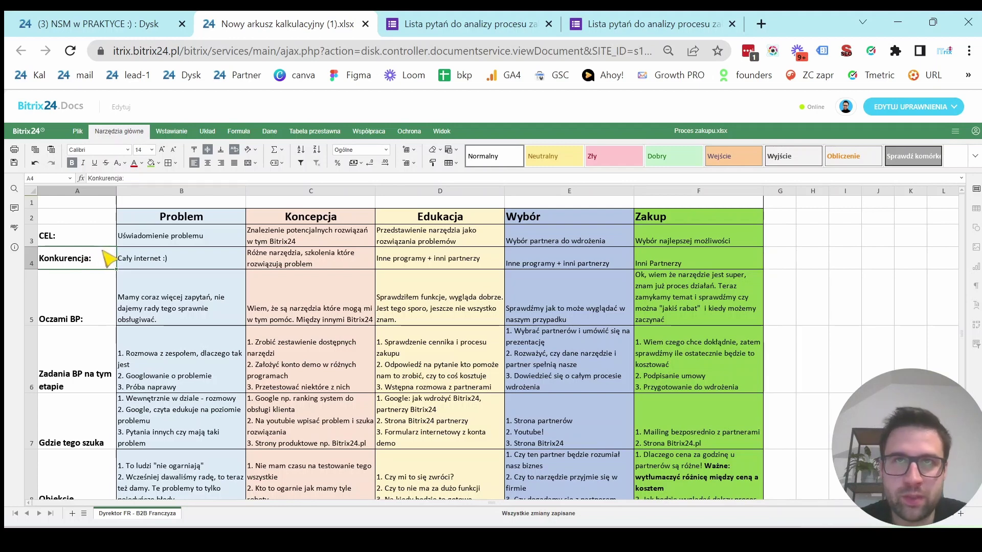
pyautogui.click(184, 263)
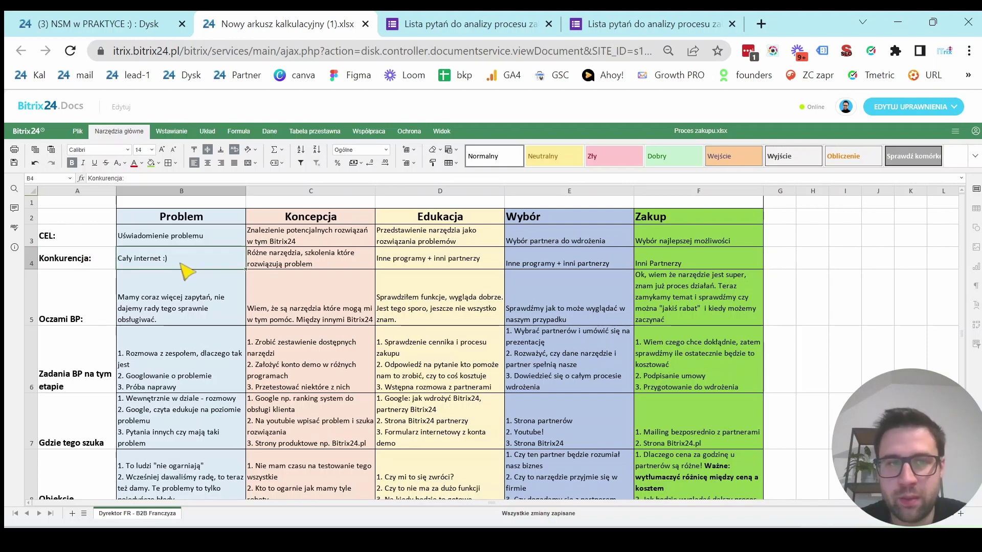
pyautogui.click(86, 308)
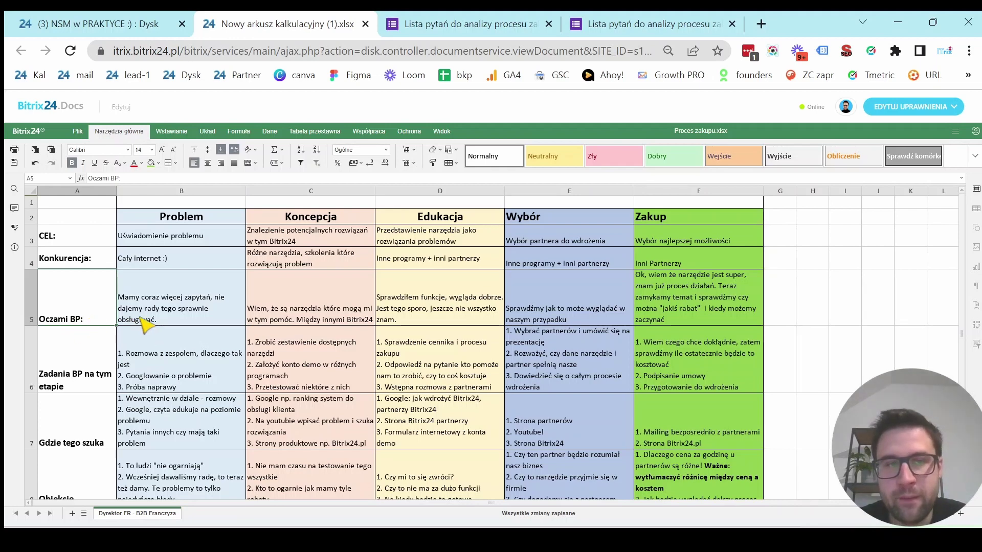
pyautogui.moveTo(145, 322); pyautogui.dragTo(650, 323)
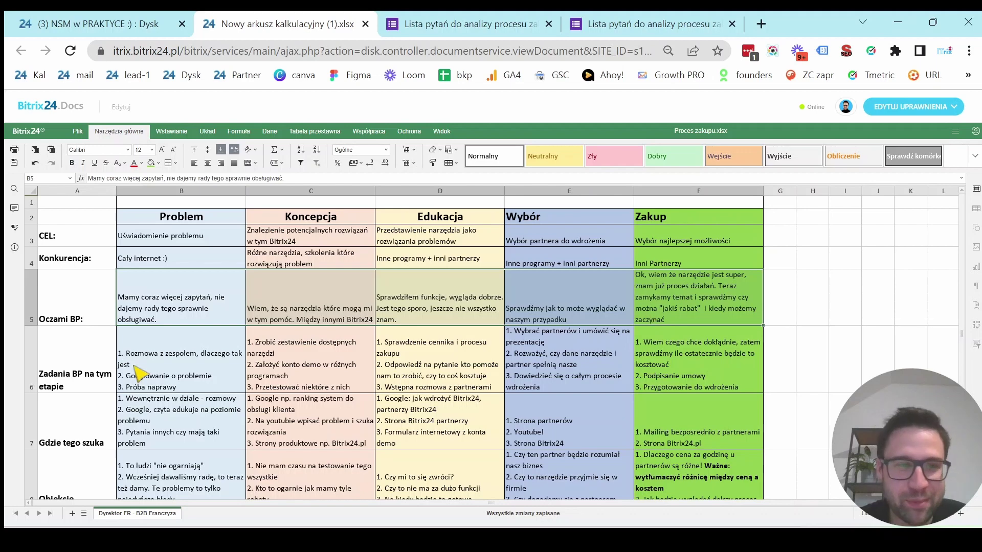
# Review the rows for Zadania BP na tym etapie, Gdzie tego szuka and Obiekcje
pyautogui.click(91, 381)
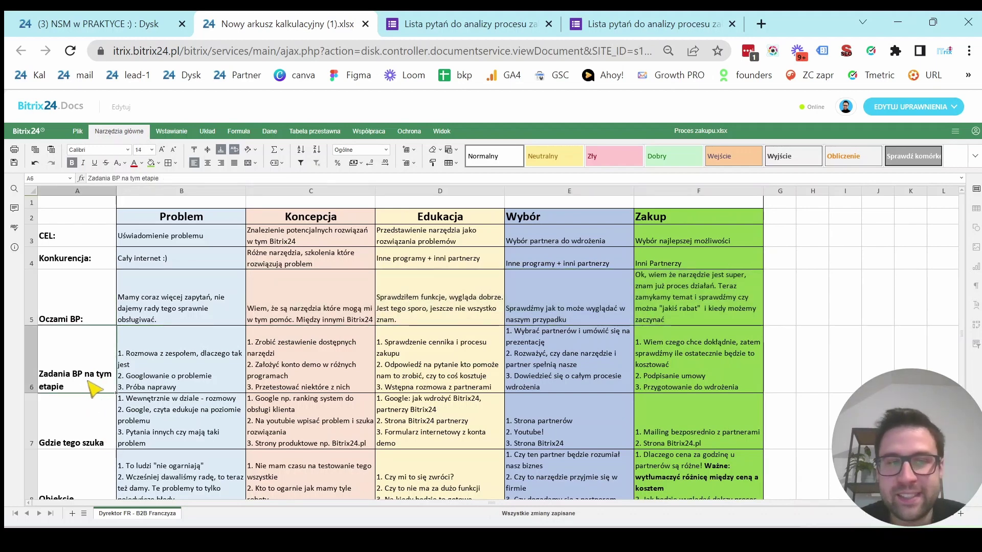
pyautogui.click(108, 424)
pyautogui.scroll(-3, 104, 417)
pyautogui.click(78, 359)
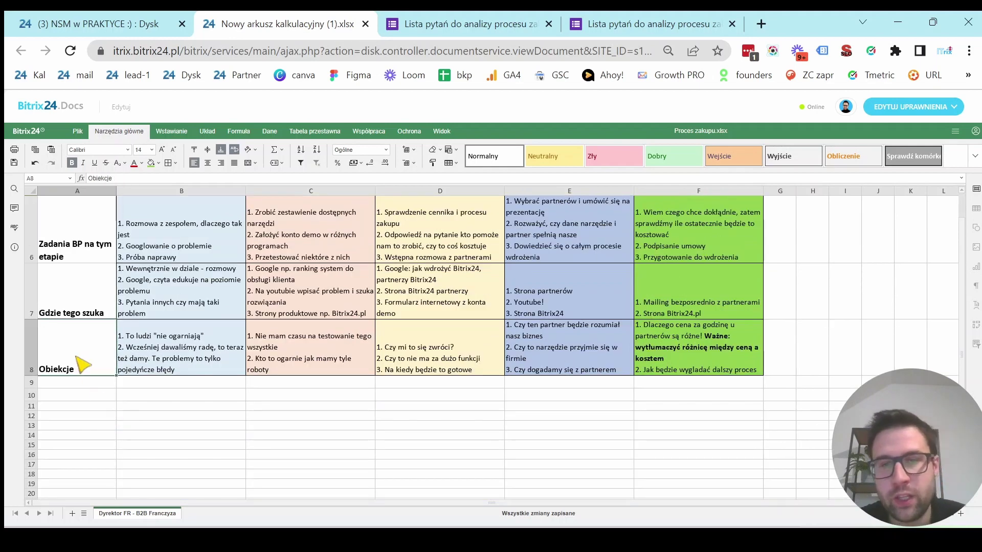
pyautogui.scroll(3, 84, 368)
pyautogui.scroll(-3, 85, 374)
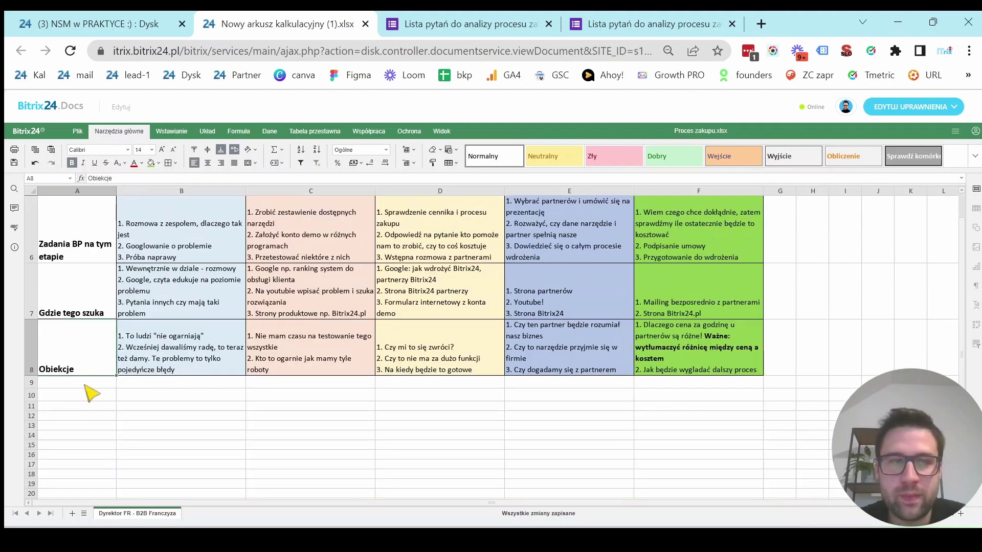
pyautogui.click(86, 385)
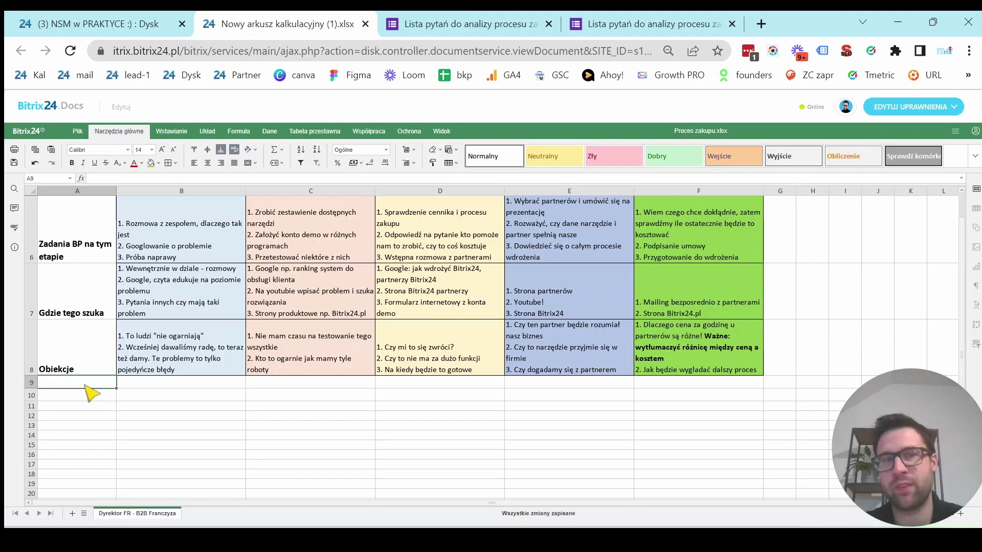
pyautogui.click(84, 367)
pyautogui.click(162, 365)
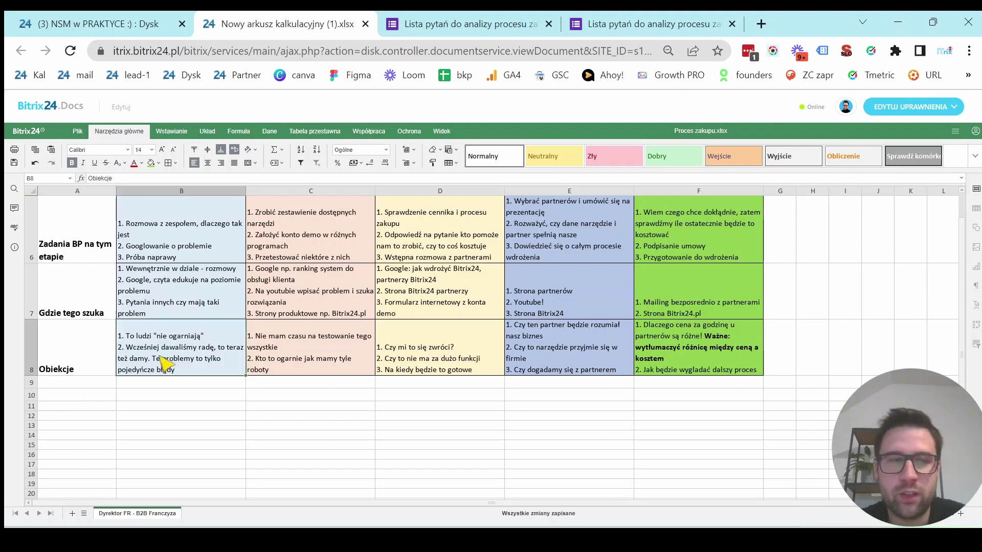
pyautogui.scroll(3, 163, 364)
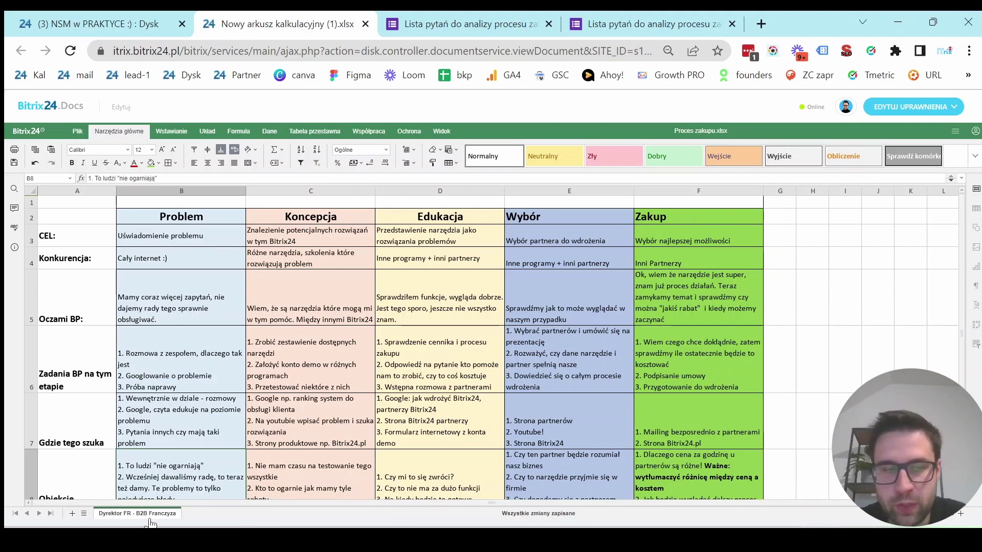
# Read the Problem stage's entries for CEL, Konkurencja and Oczami BP
pyautogui.click(164, 260)
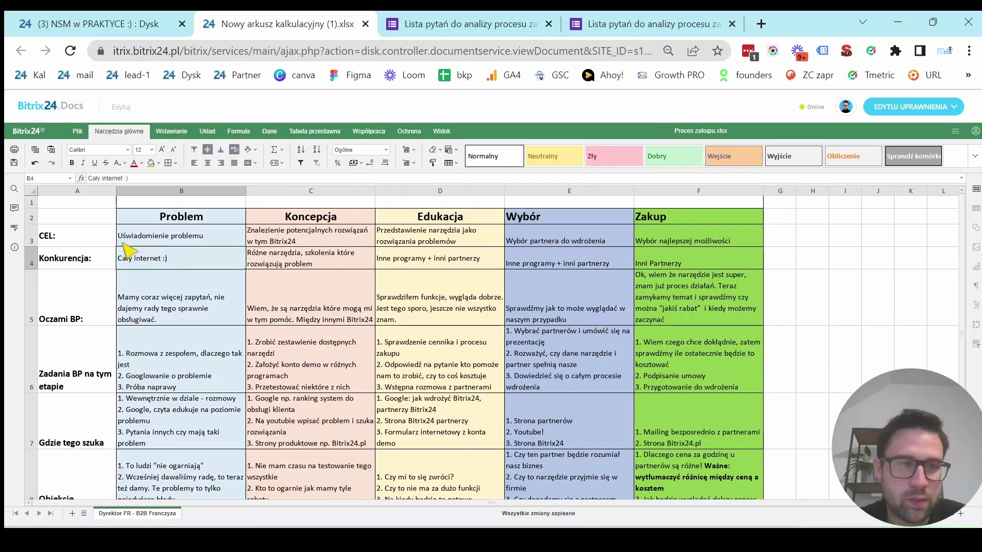
pyautogui.click(207, 223)
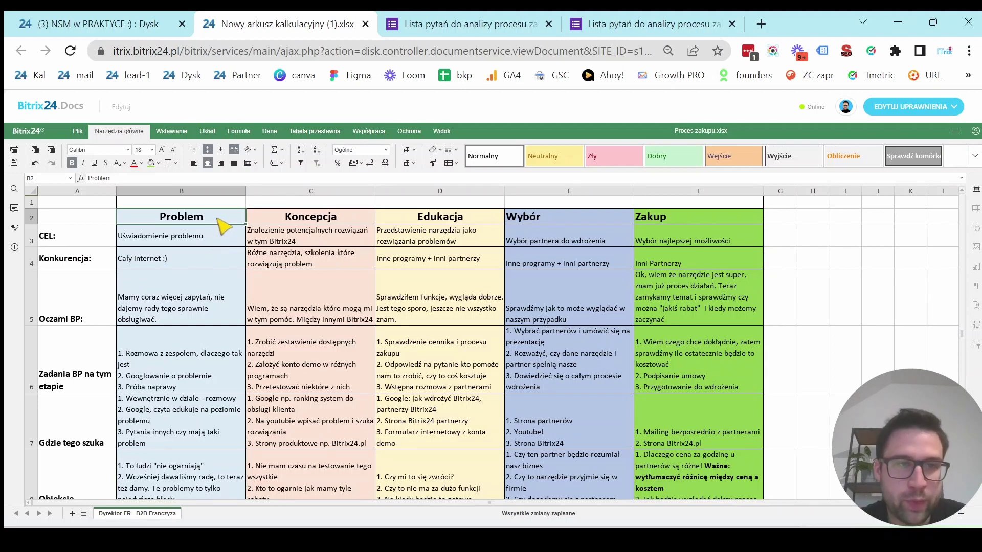
pyautogui.click(202, 240)
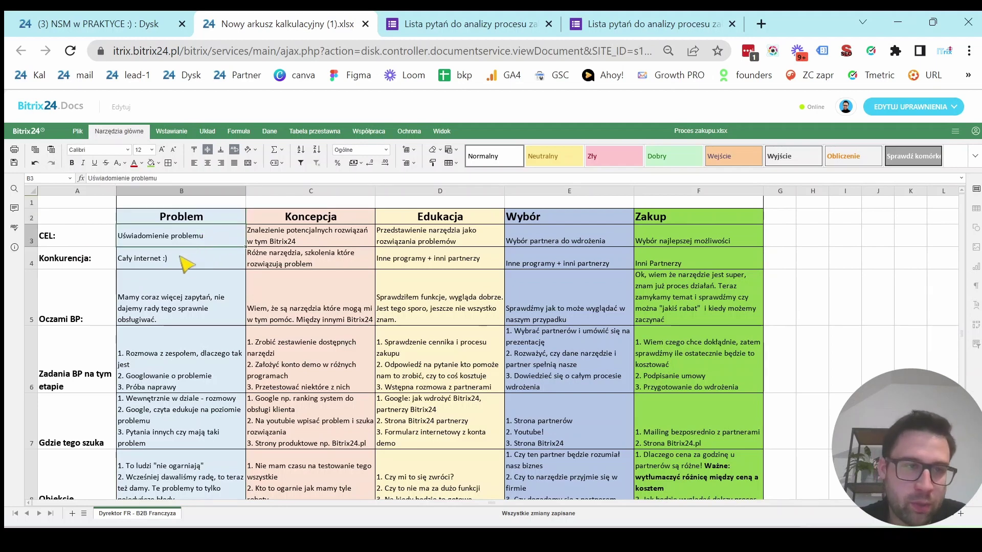
pyautogui.click(77, 238)
pyautogui.click(202, 246)
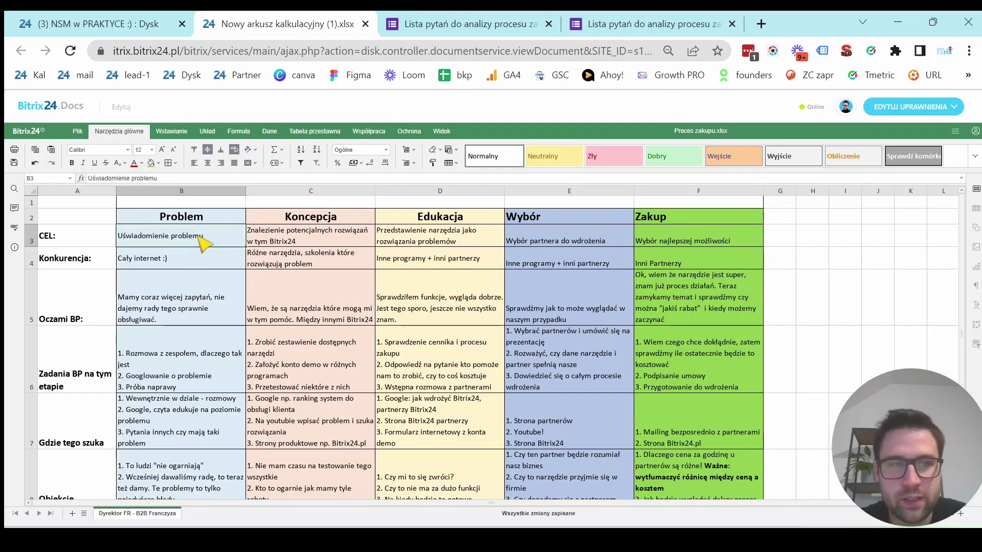
pyautogui.moveTo(72, 273); pyautogui.dragTo(198, 265)
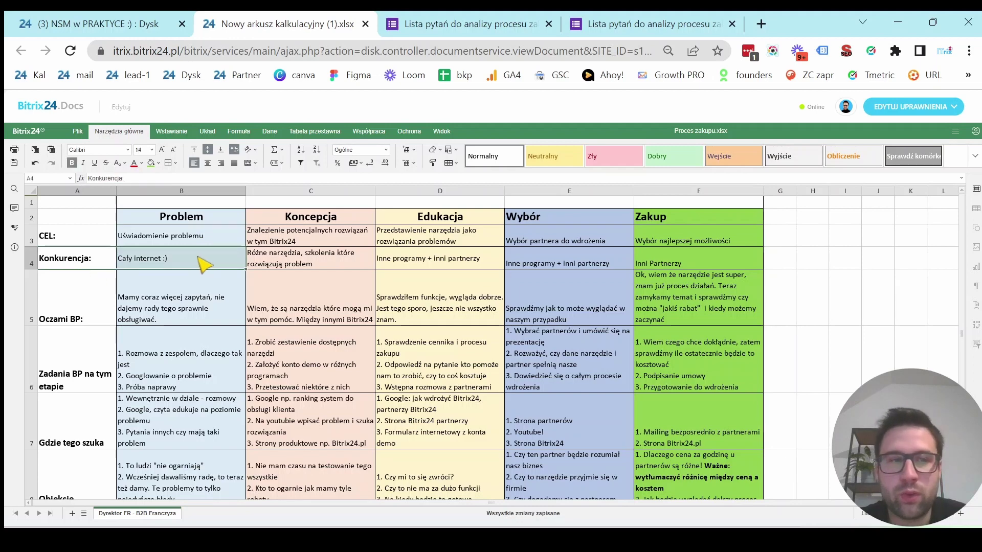
pyautogui.click(82, 324)
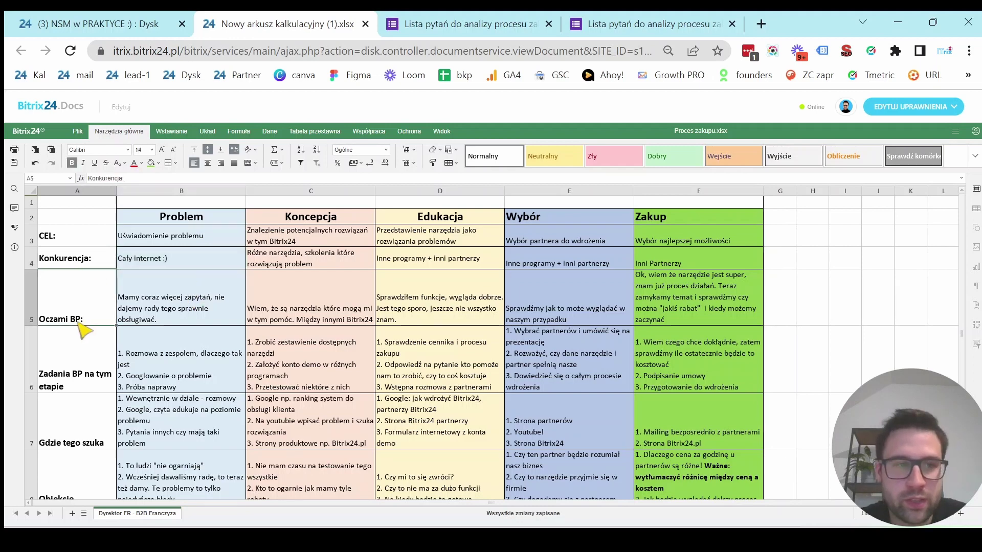
pyautogui.click(200, 310)
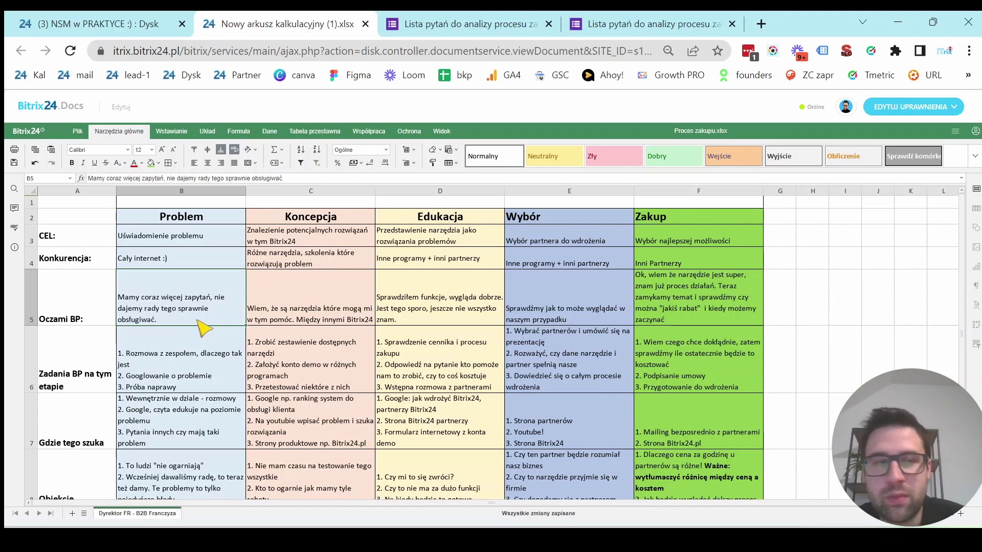
# Read the Problem stage's entries for Zadania BP na tym etapie and Gdzie tego szuka
pyautogui.click(185, 353)
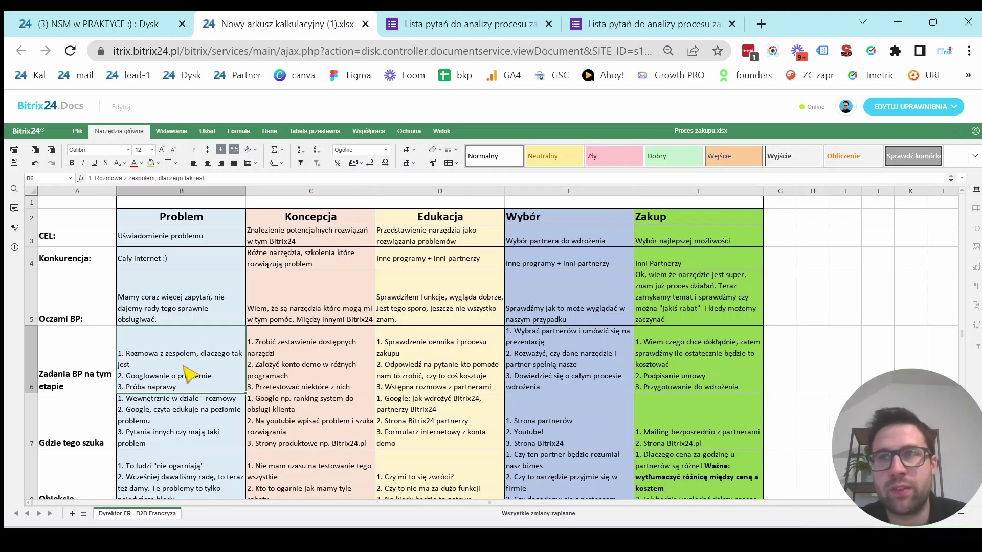
pyautogui.click(189, 432)
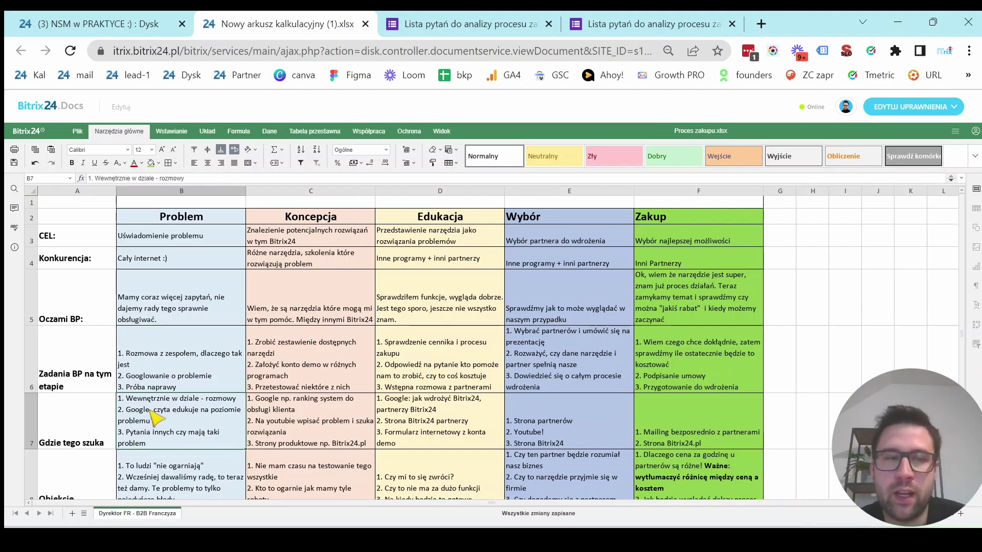
pyautogui.click(102, 434)
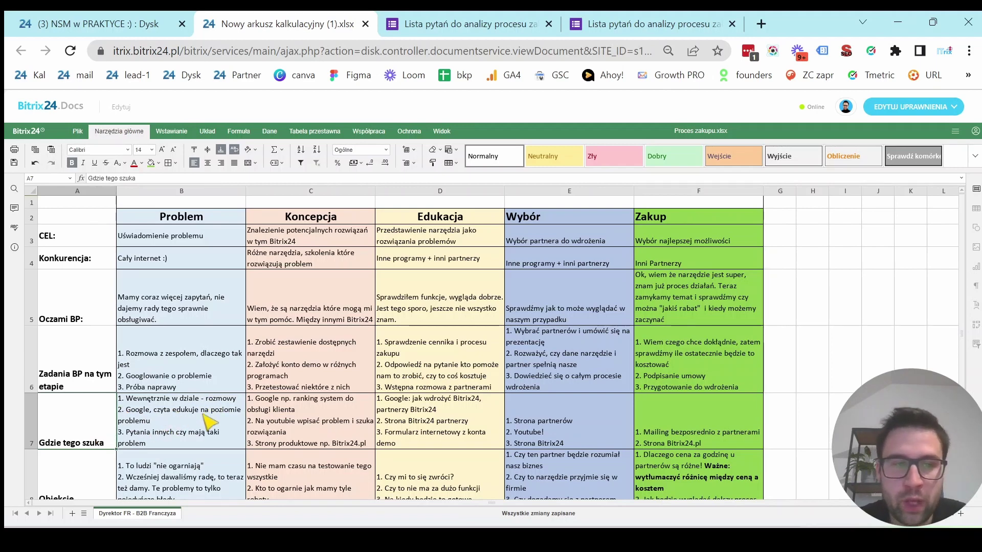
pyautogui.click(158, 423)
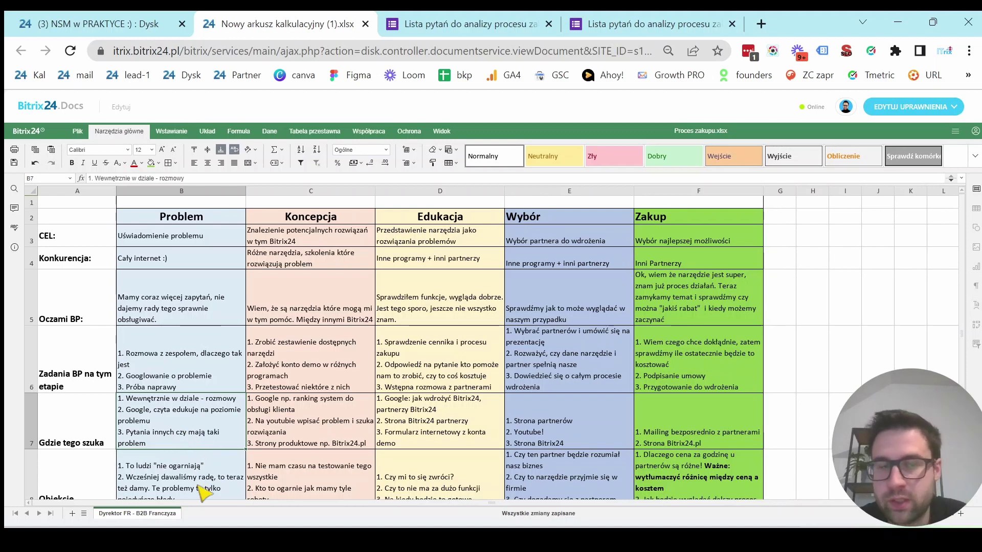
pyautogui.click(238, 460)
pyautogui.click(193, 436)
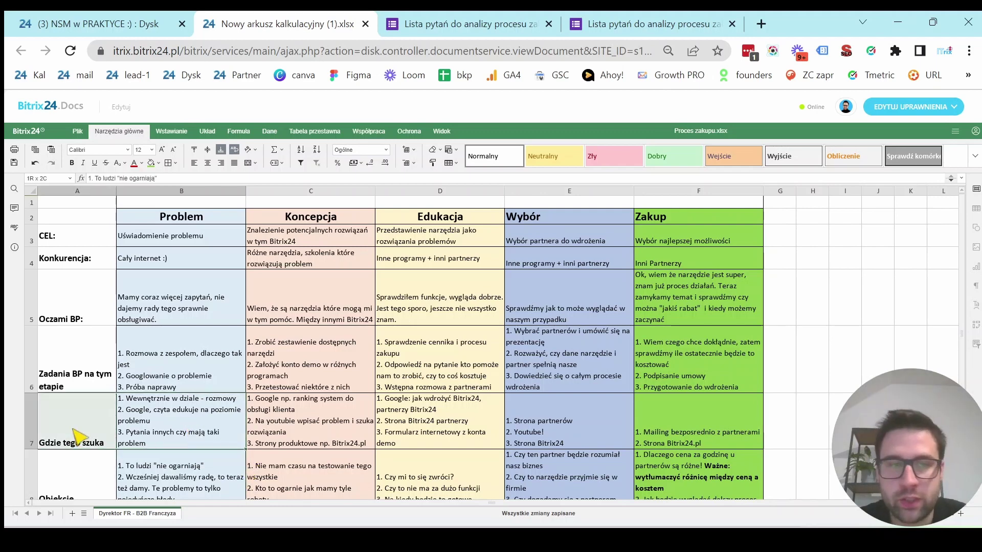
# Read the Problem stage's Obiekcje entry, and highlight the Problem column from its heading downward
pyautogui.scroll(-3, 135, 444)
pyautogui.click(102, 368)
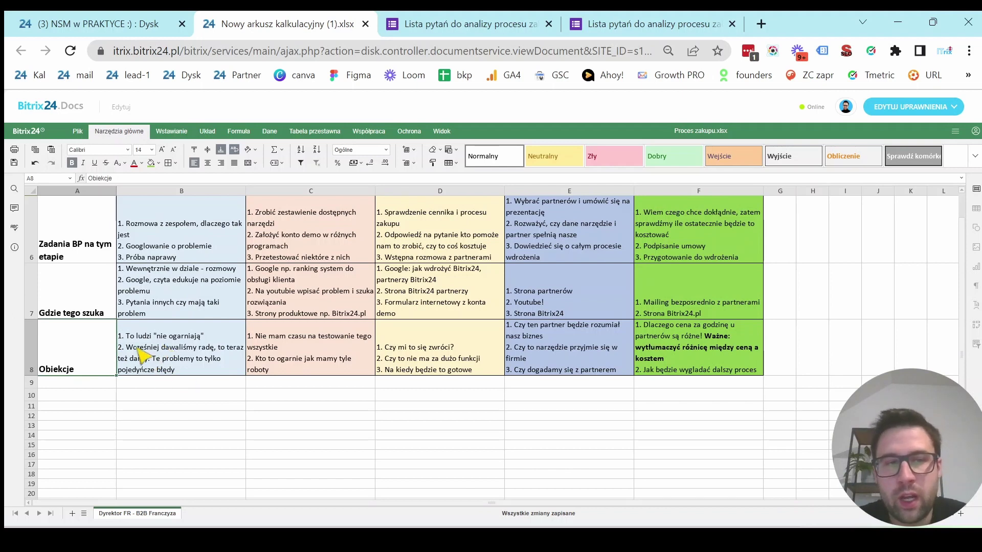
pyautogui.click(215, 371)
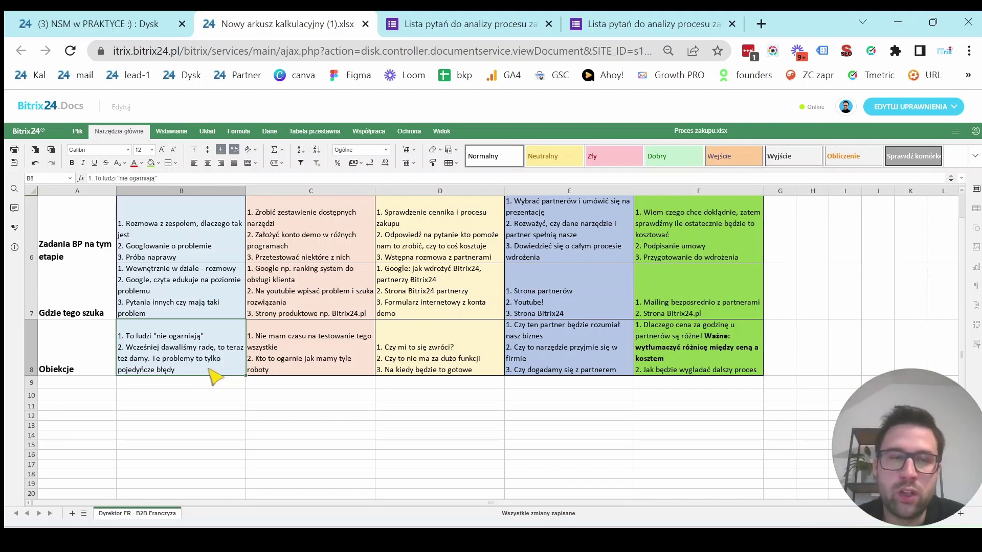
pyautogui.scroll(3, 215, 379)
pyautogui.scroll(-3, 218, 404)
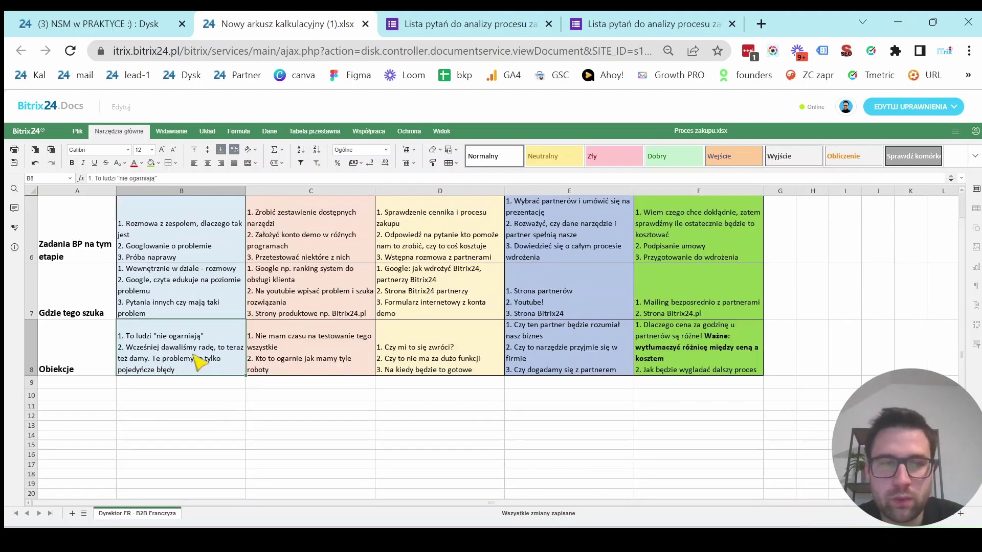
pyautogui.scroll(3, 212, 384)
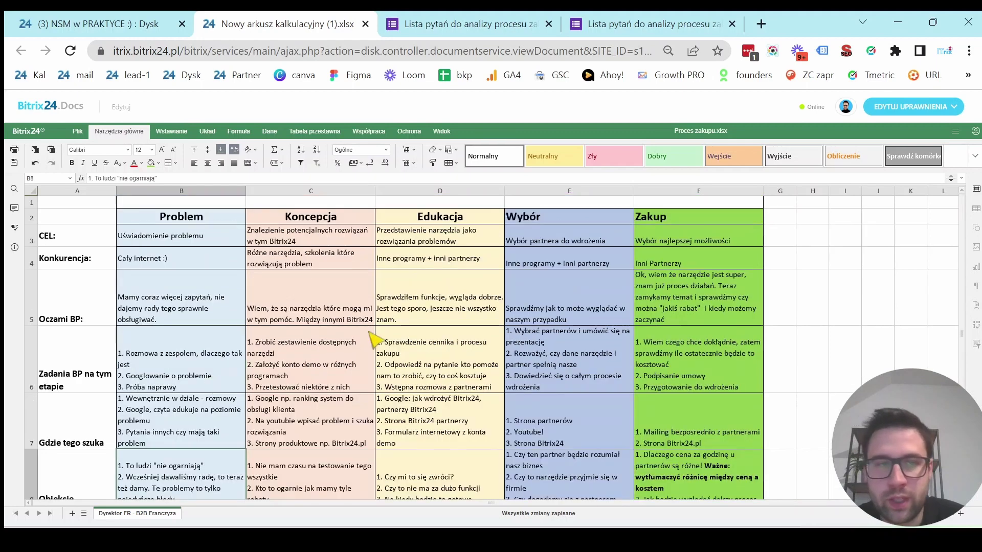
pyautogui.moveTo(162, 223)
pyautogui.mouseDown()
pyautogui.moveTo(132, 303)
pyautogui.moveTo(187, 465)
pyautogui.moveTo(192, 453)
pyautogui.mouseUp()
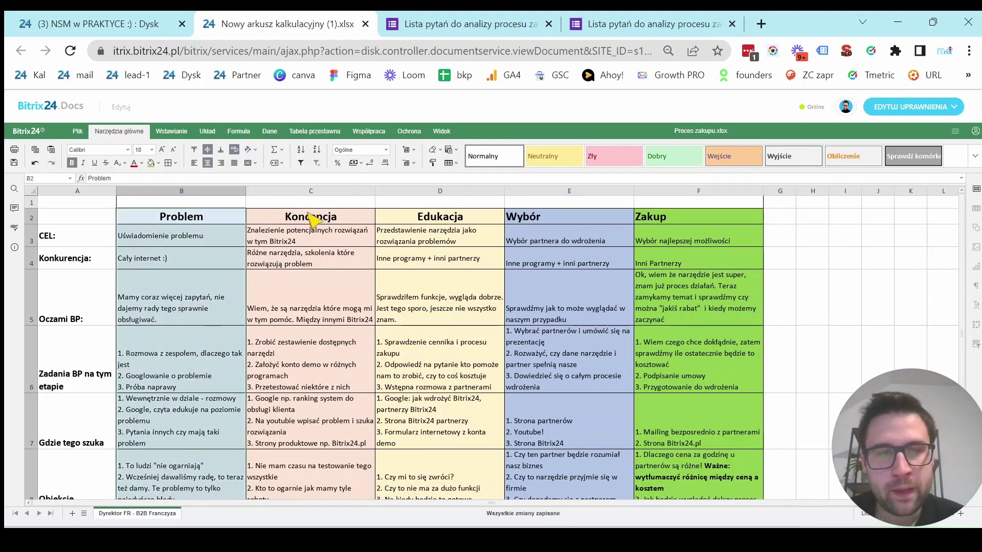
# Read the Koncepcja stage's entries for CEL, Konkurencja and Oczami BP
pyautogui.click(333, 219)
pyautogui.click(331, 242)
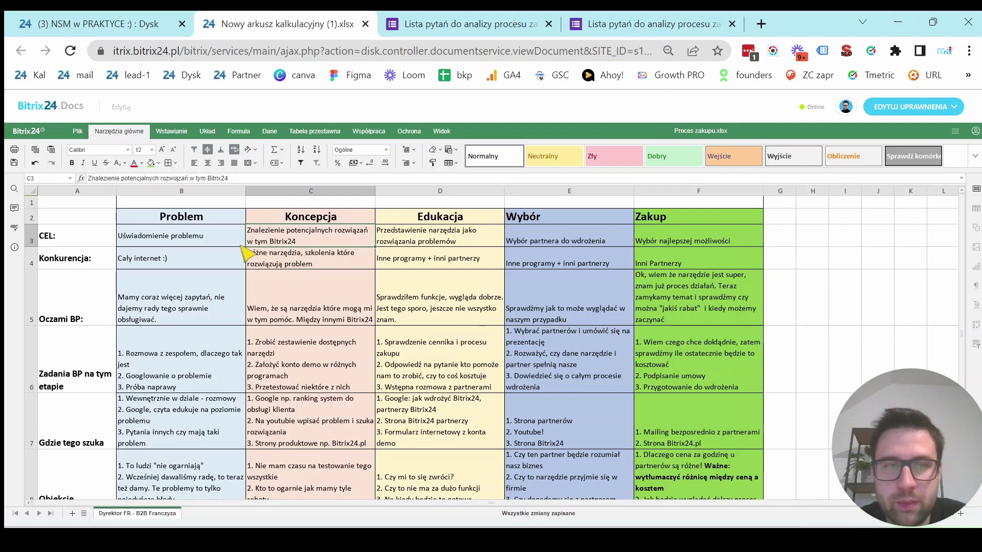
pyautogui.click(325, 261)
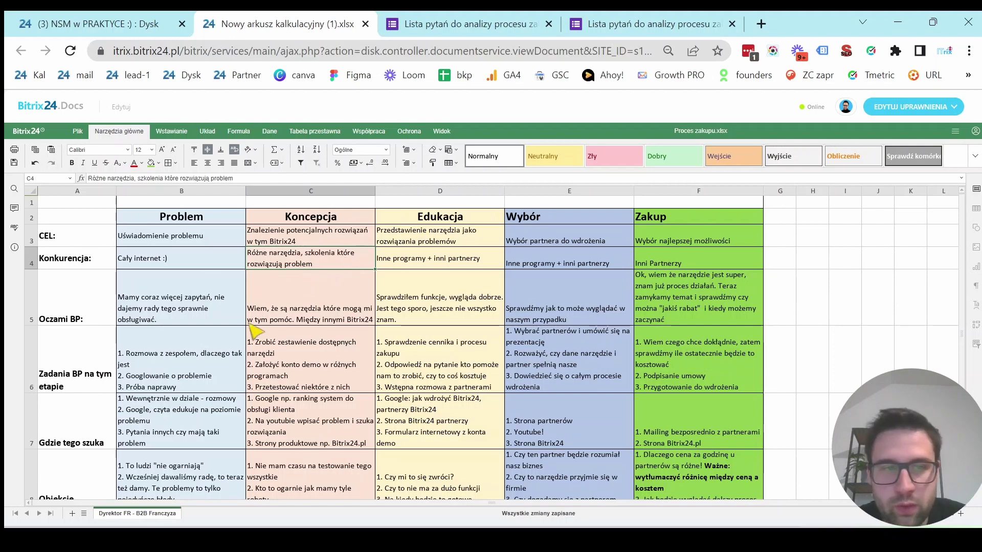
pyautogui.click(71, 318)
pyautogui.click(342, 290)
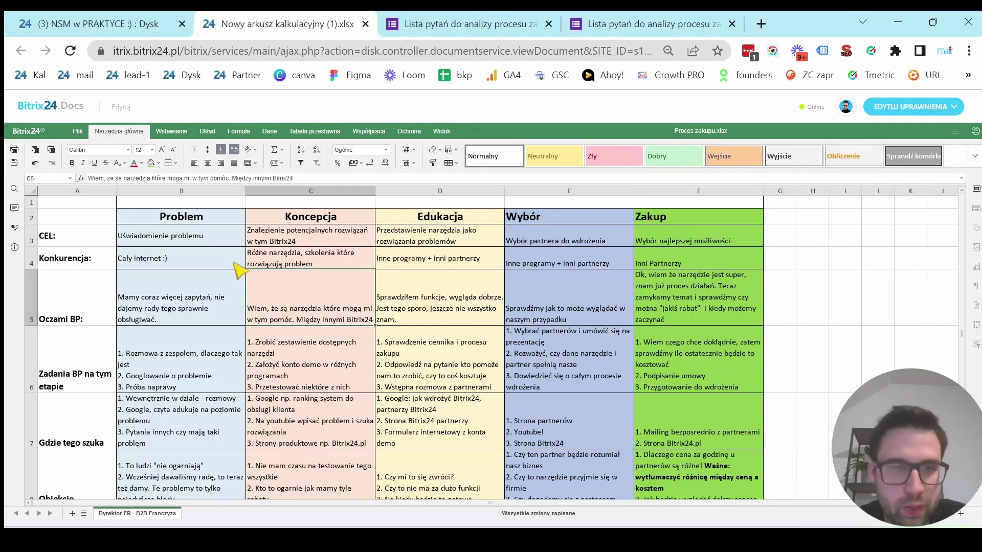
# Read the Koncepcja stage's entries for Zadania BP na tym etapie, Gdzie tego szuka and Obiekcje
pyautogui.click(364, 336)
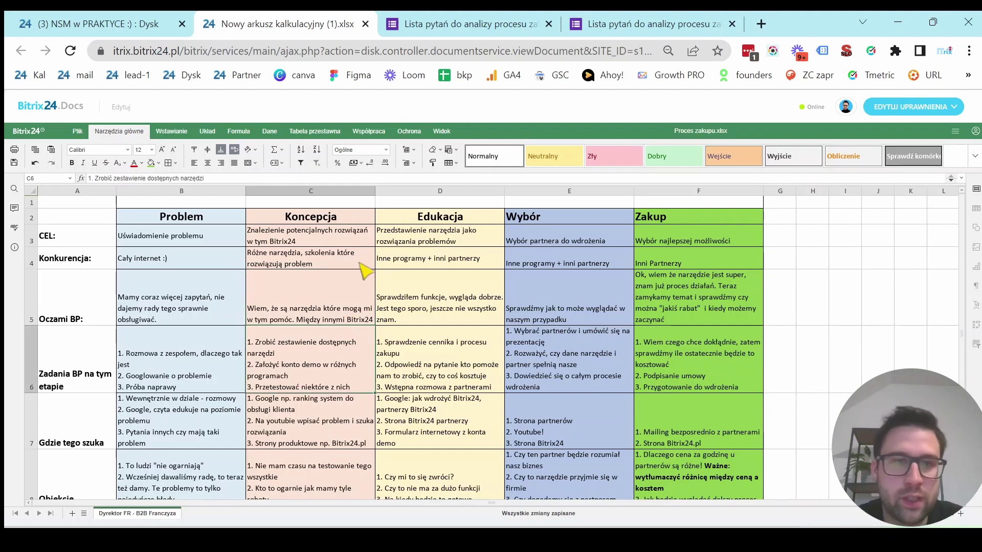
pyautogui.click(94, 386)
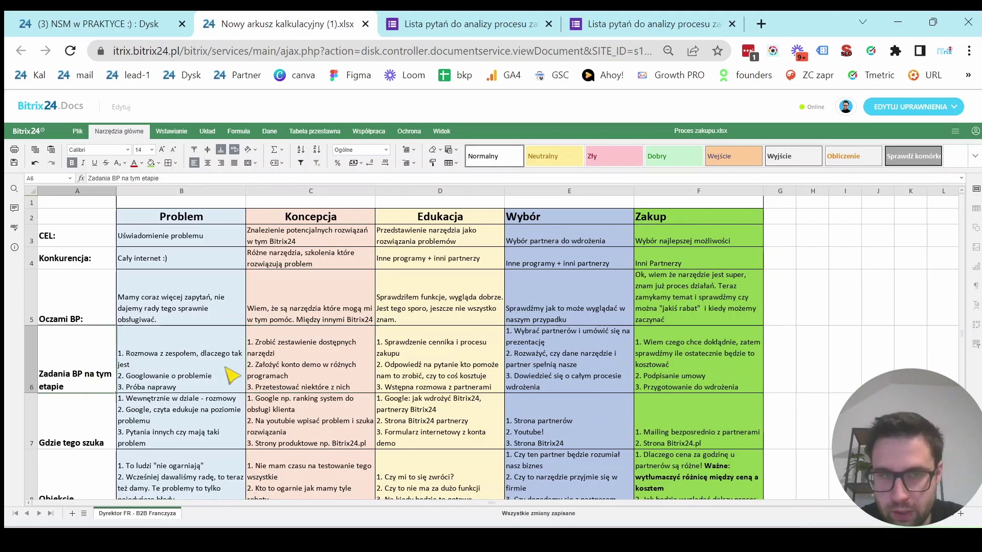
pyautogui.click(297, 357)
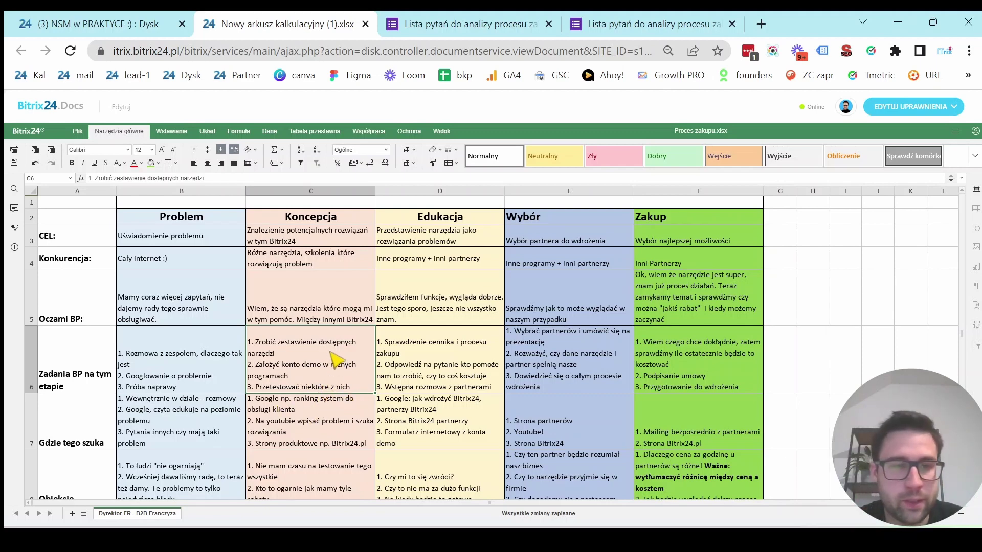
pyautogui.click(330, 419)
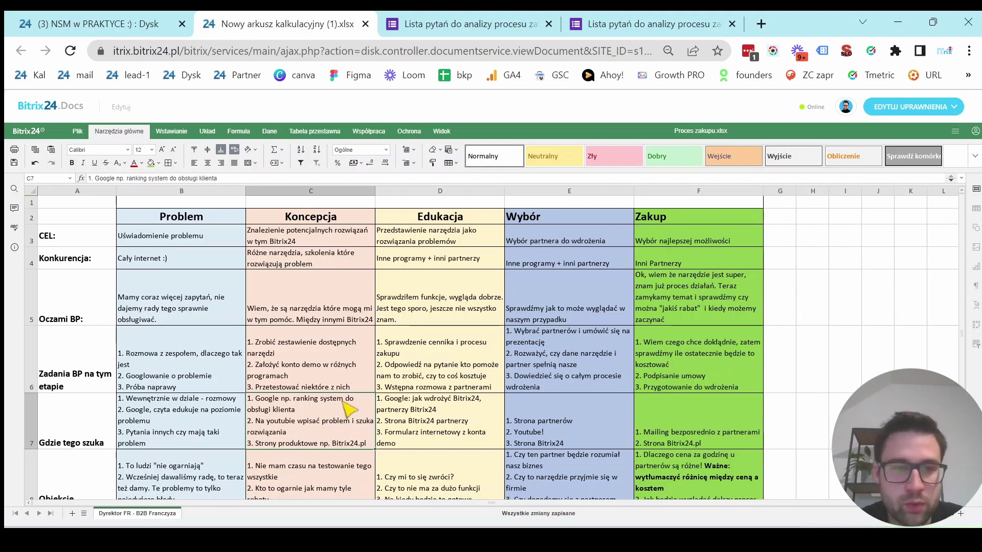
pyautogui.scroll(-2, 349, 408)
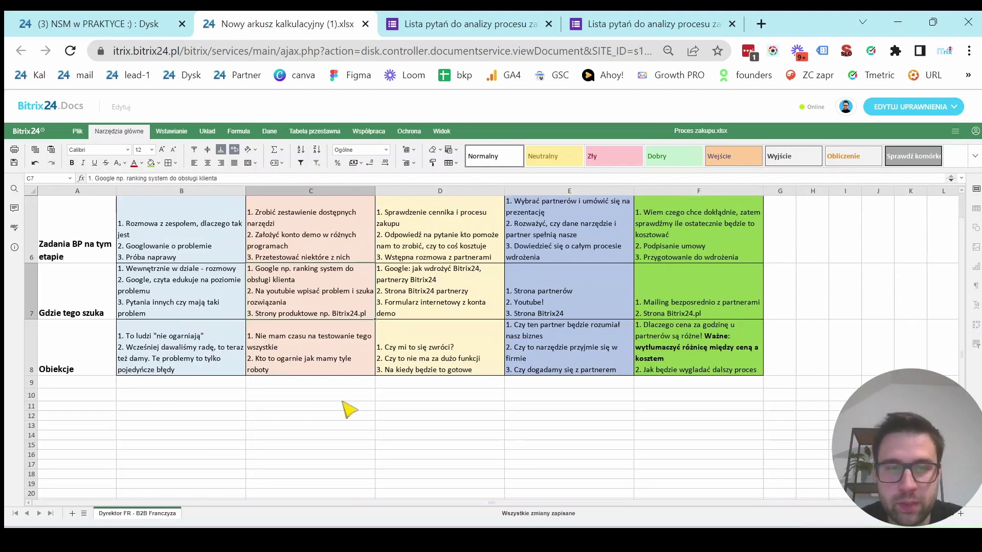
pyautogui.click(344, 341)
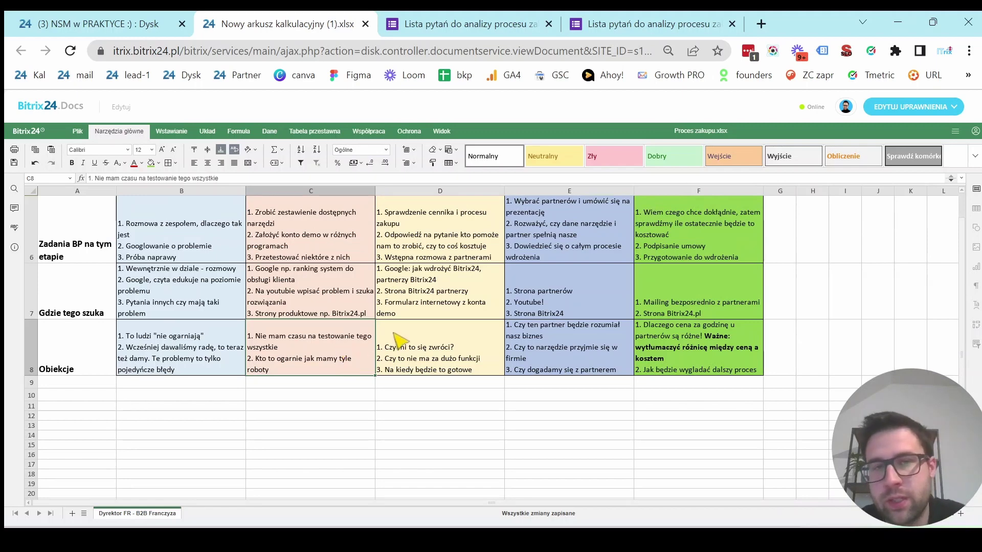
# Read the Edukacja stage's entries from CEL down to Gdzie tego szuka
pyautogui.scroll(3, 402, 340)
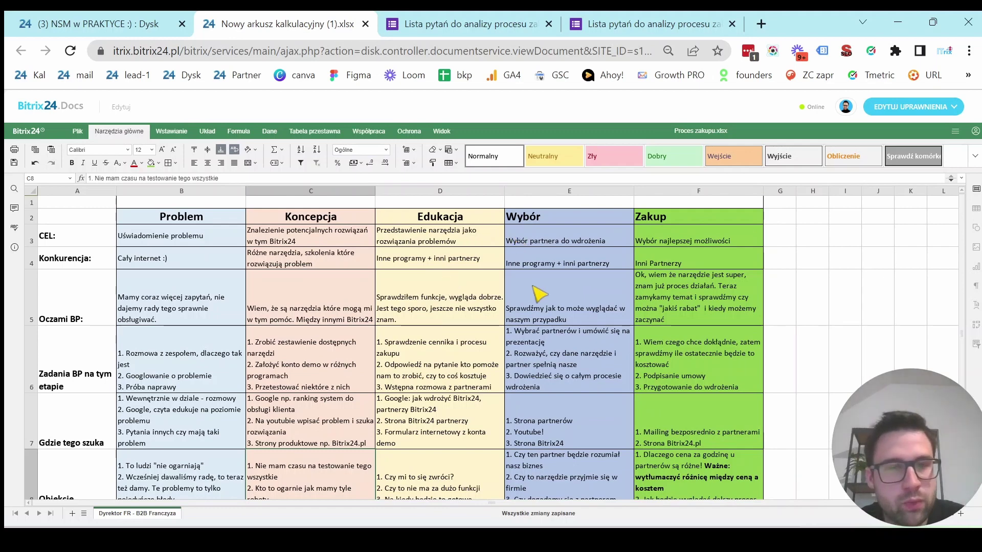
pyautogui.click(469, 219)
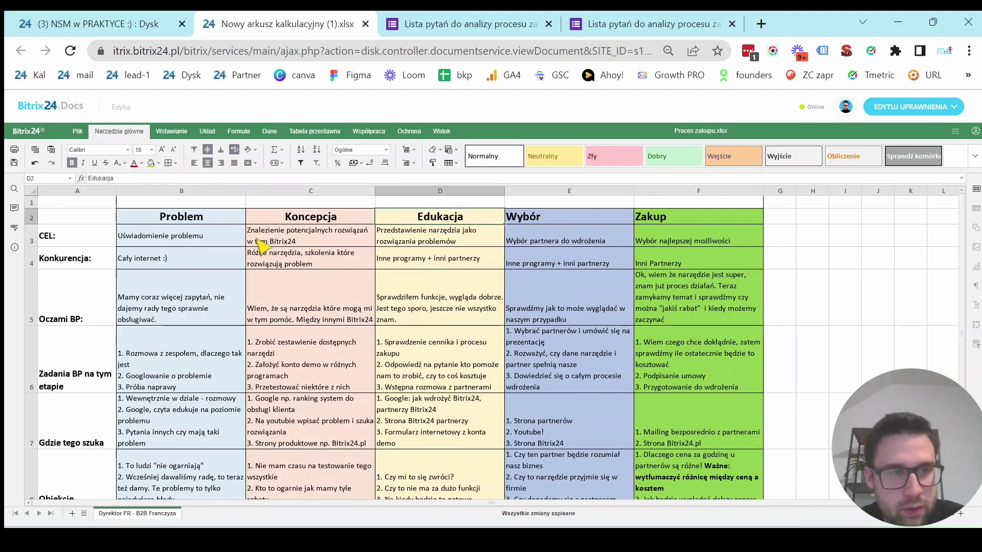
pyautogui.click(453, 240)
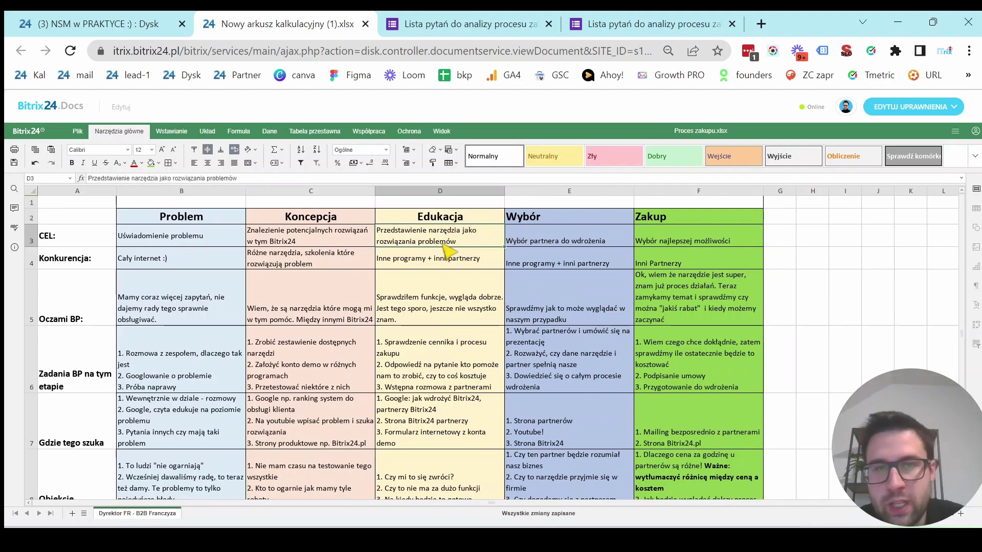
pyautogui.click(439, 267)
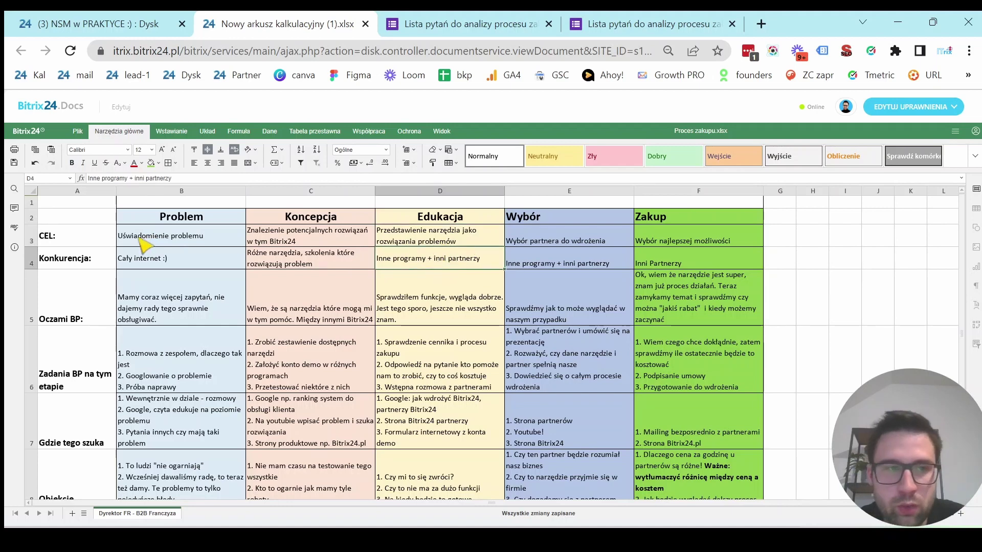
pyautogui.click(489, 295)
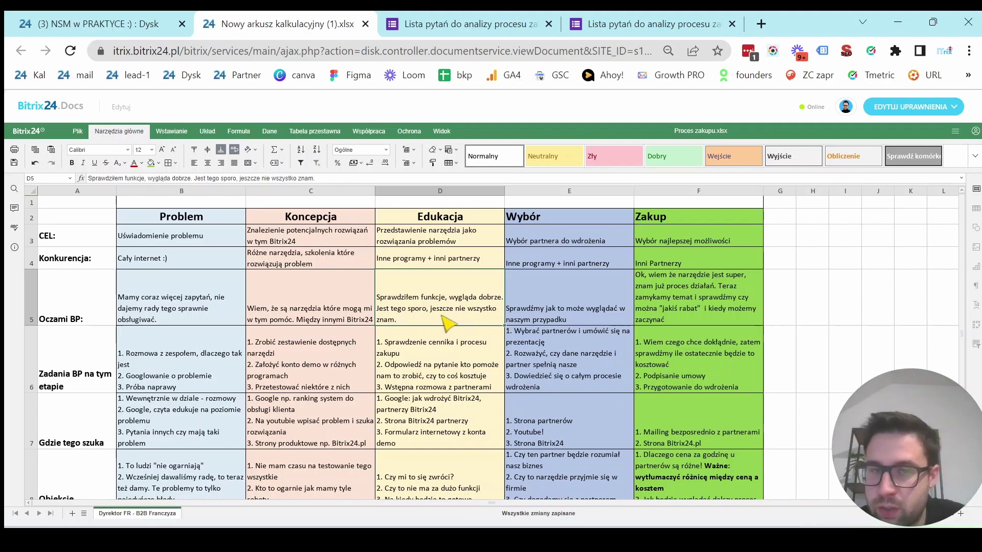
pyautogui.click(433, 358)
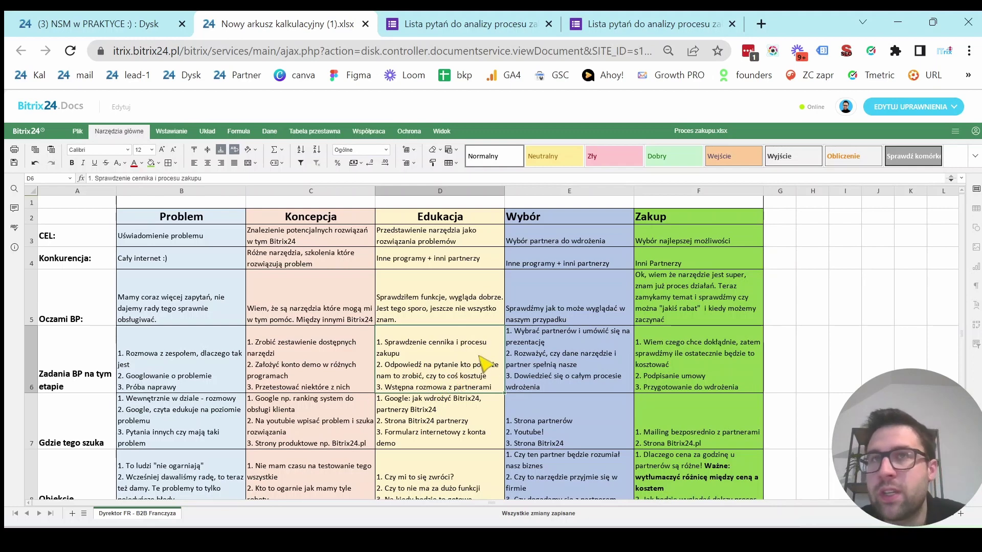
pyautogui.click(495, 413)
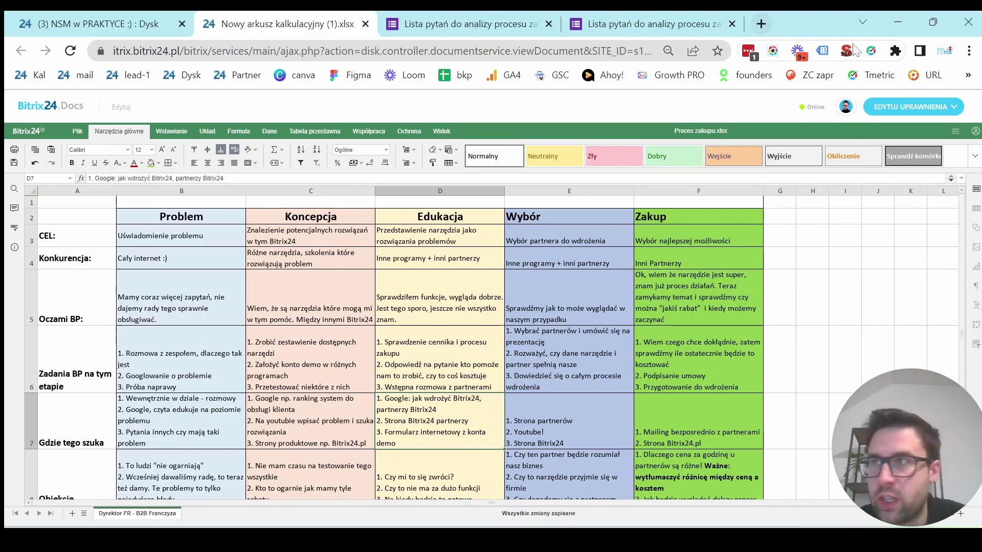
# Open the itrix.pl website in a new browser tab and go to its blog
pyautogui.click(768, 18)
pyautogui.write('bitr')
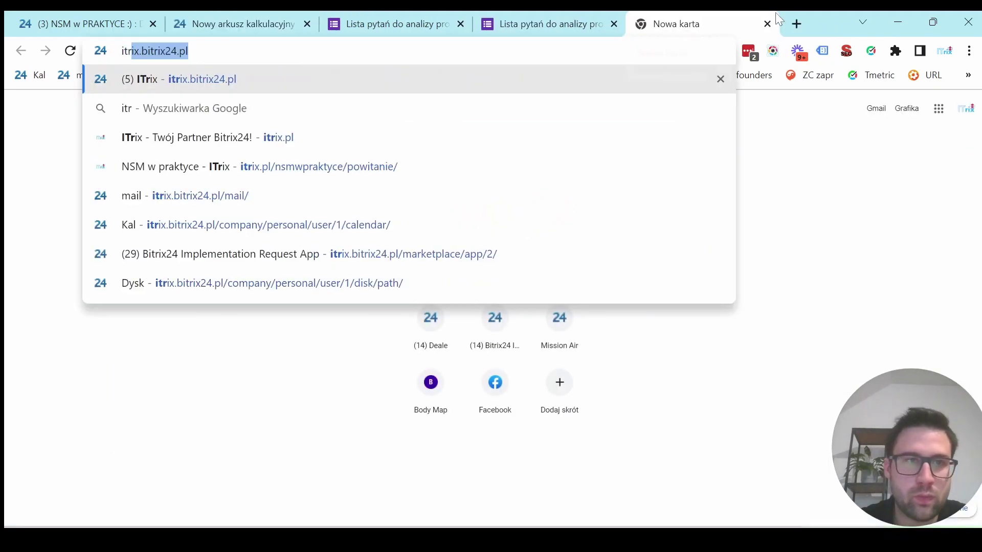
pyautogui.click(452, 145)
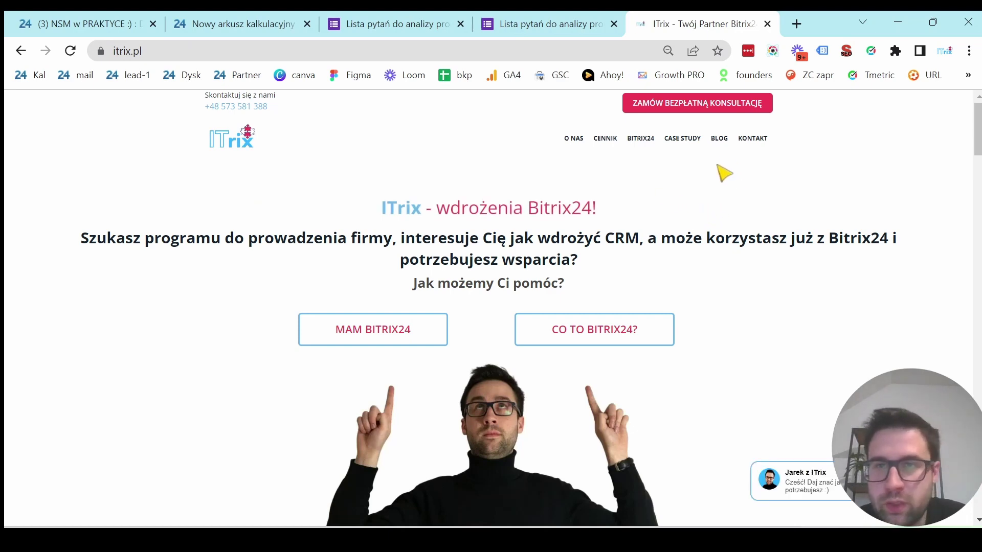
pyautogui.click(717, 139)
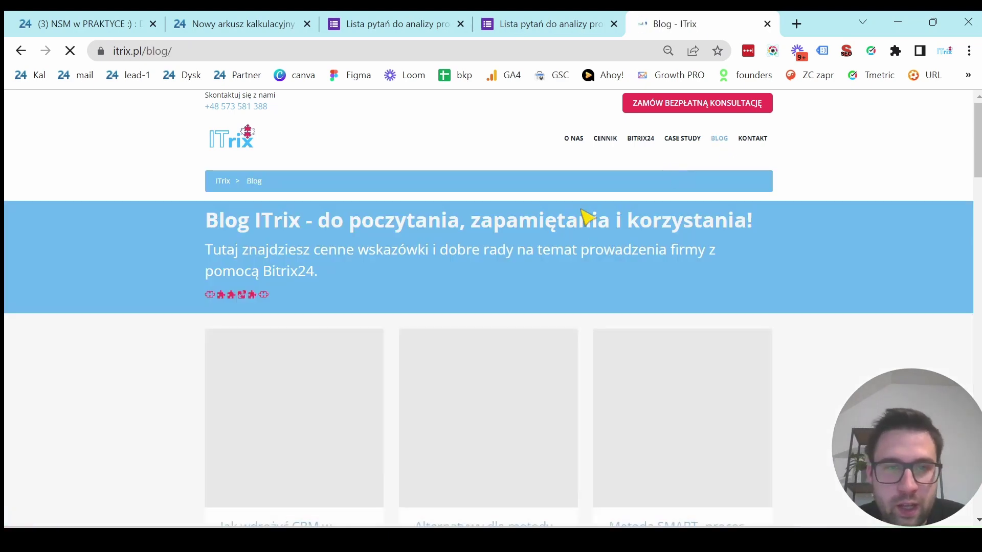
# Find the blog article "Jak przygotować się do wdrożenia Bitrix24? 5 kluczowych kroków", open it in a separate tab and switch to it
pyautogui.scroll(-15, 423, 215)
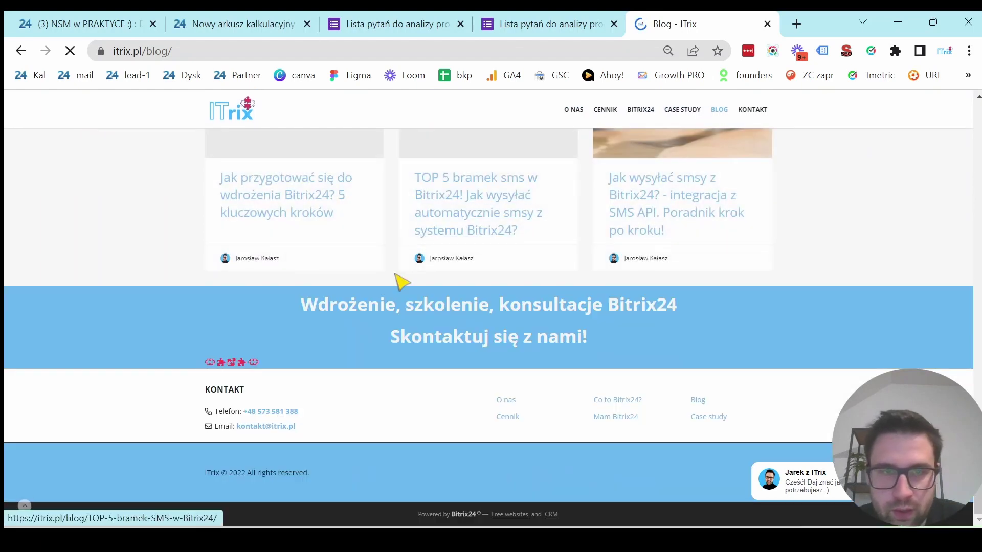
pyautogui.scroll(1, 325, 362)
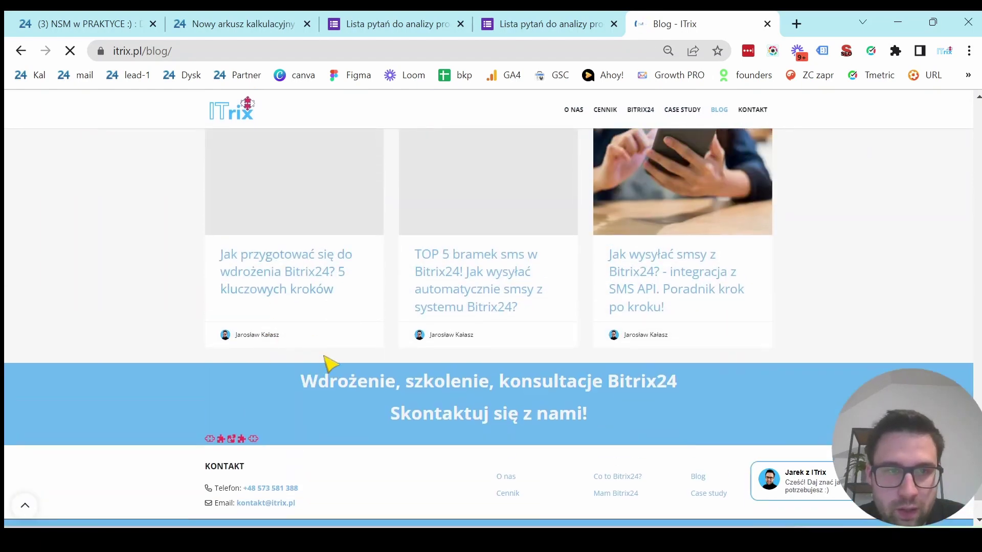
pyautogui.rightClick(292, 274)
pyautogui.click(361, 287)
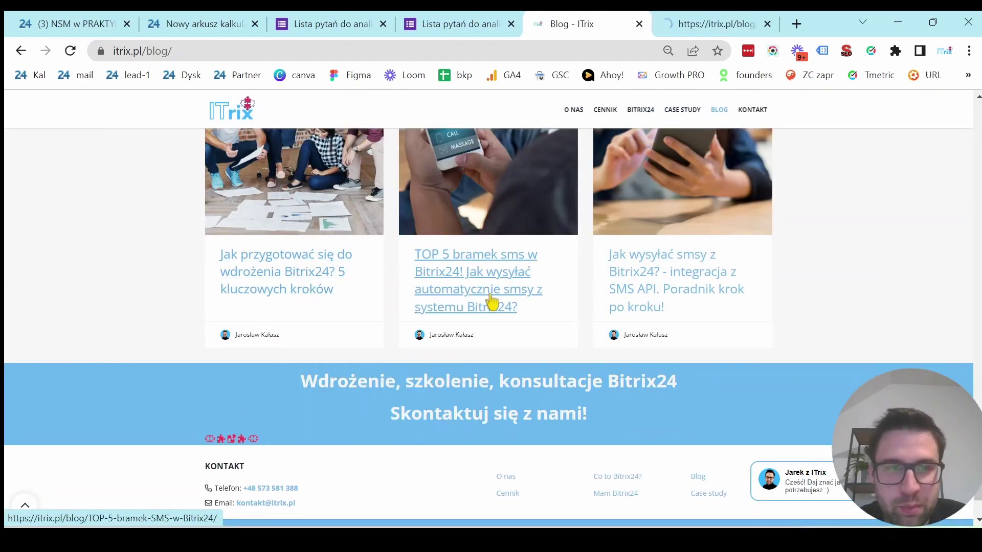
pyautogui.click(676, 23)
pyautogui.click(593, 20)
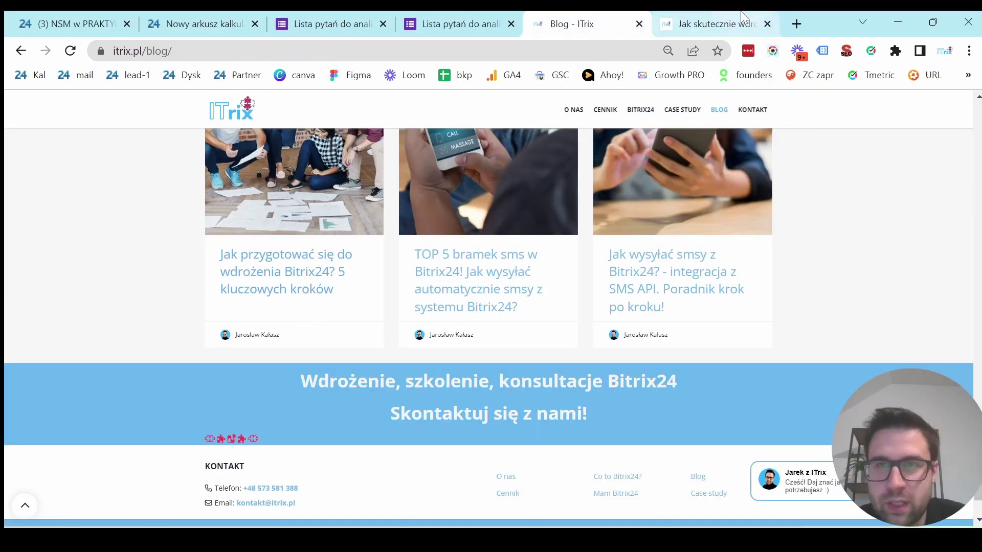
pyautogui.click(711, 23)
# Skim the article from Krok 1 through Krok 5 to the bonus section on choosing a Bitrix24 implementation consultant
pyautogui.scroll(-1, 542, 284)
pyautogui.scroll(-3, 530, 271)
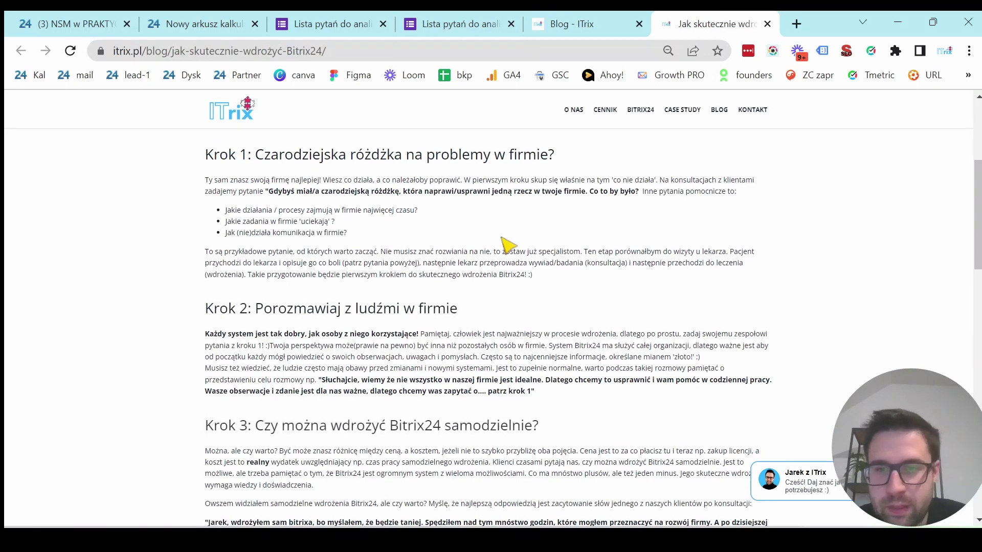
pyautogui.scroll(-3, 507, 244)
pyautogui.scroll(-8, 504, 243)
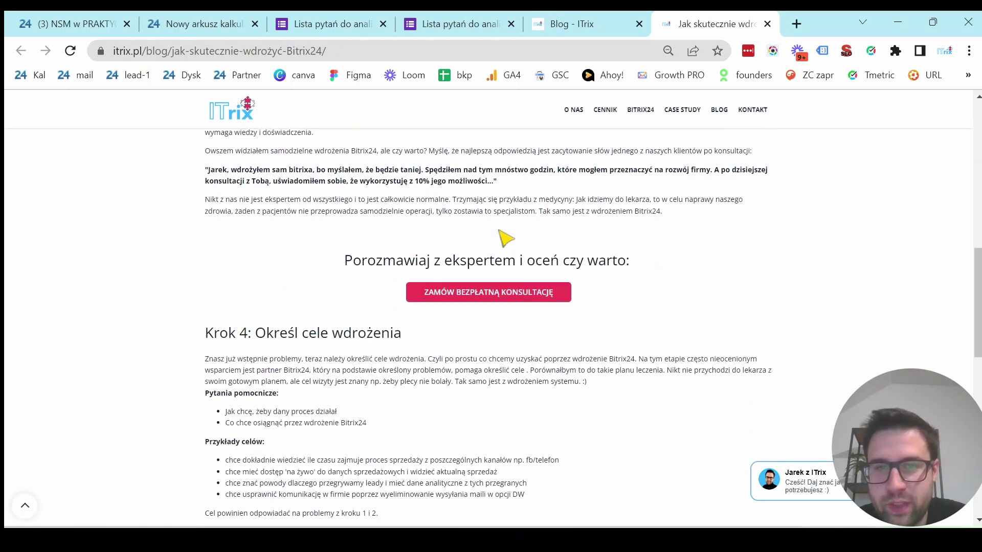
pyautogui.scroll(-2, 568, 317)
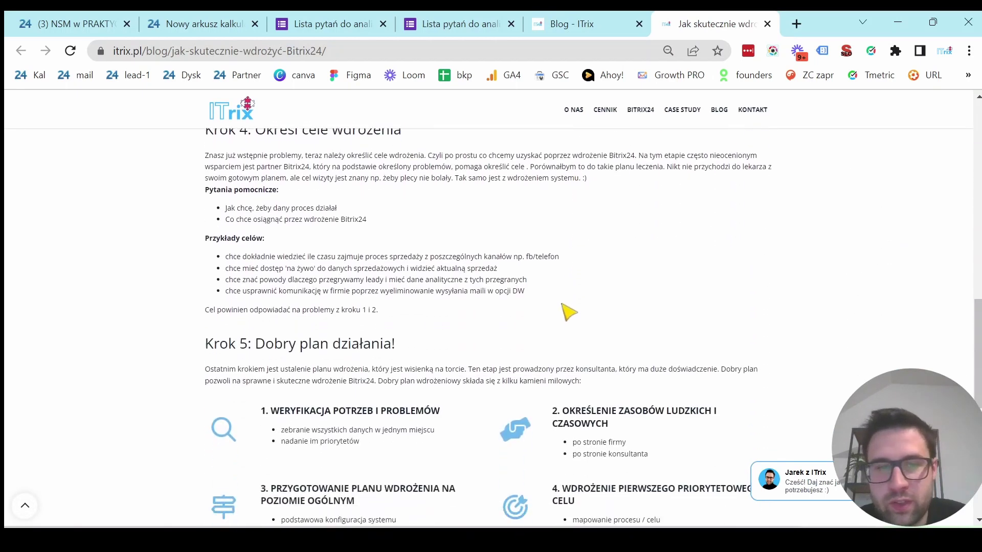
pyautogui.scroll(-6, 377, 271)
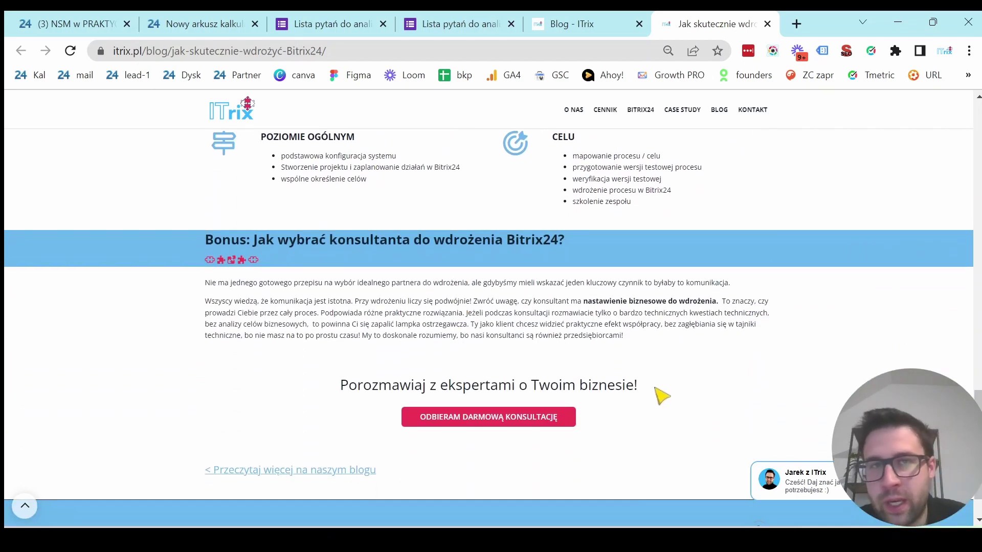
pyautogui.scroll(2, 662, 396)
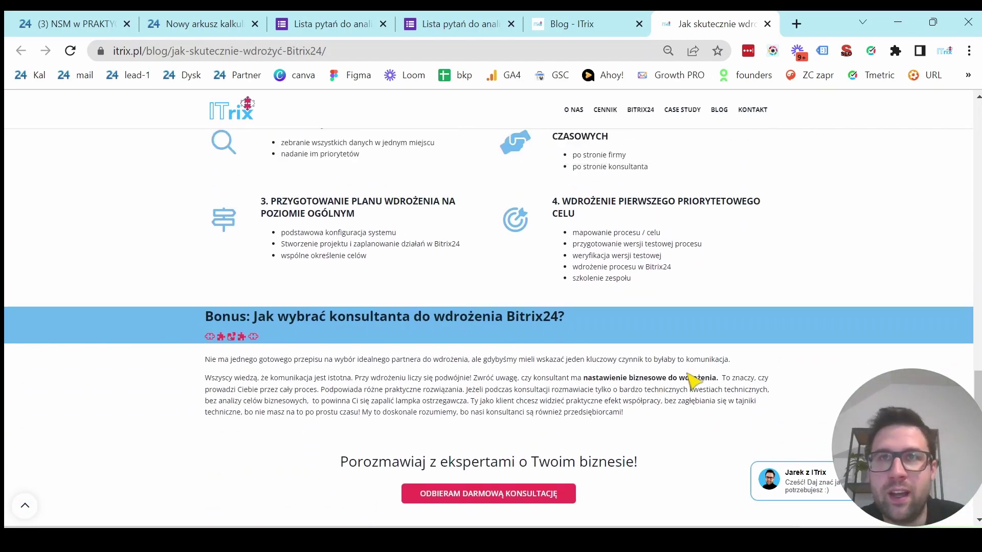
# Go back over the article's sections from Krok 1 on company problems to Krok 5 on the action plan
pyautogui.scroll(15, 684, 406)
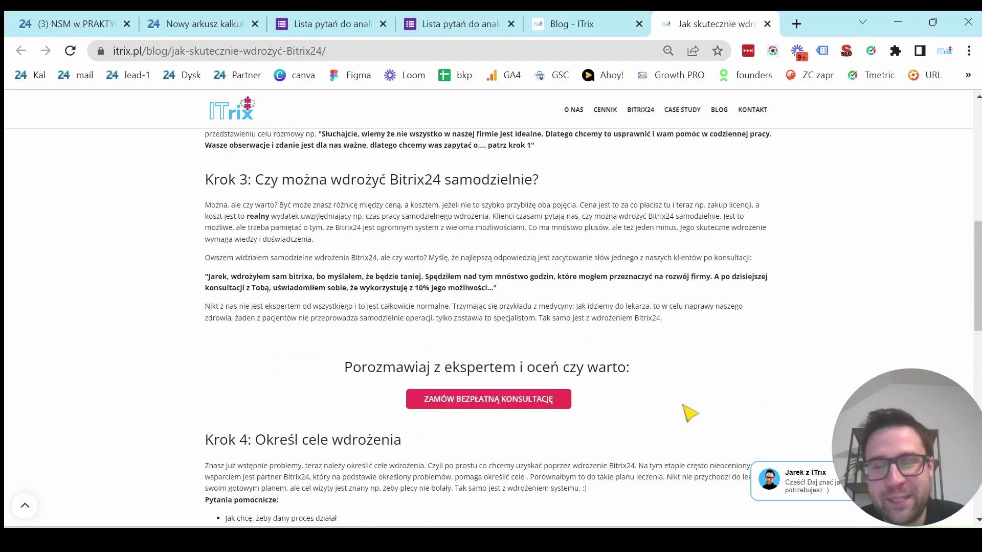
pyautogui.scroll(-7, 675, 407)
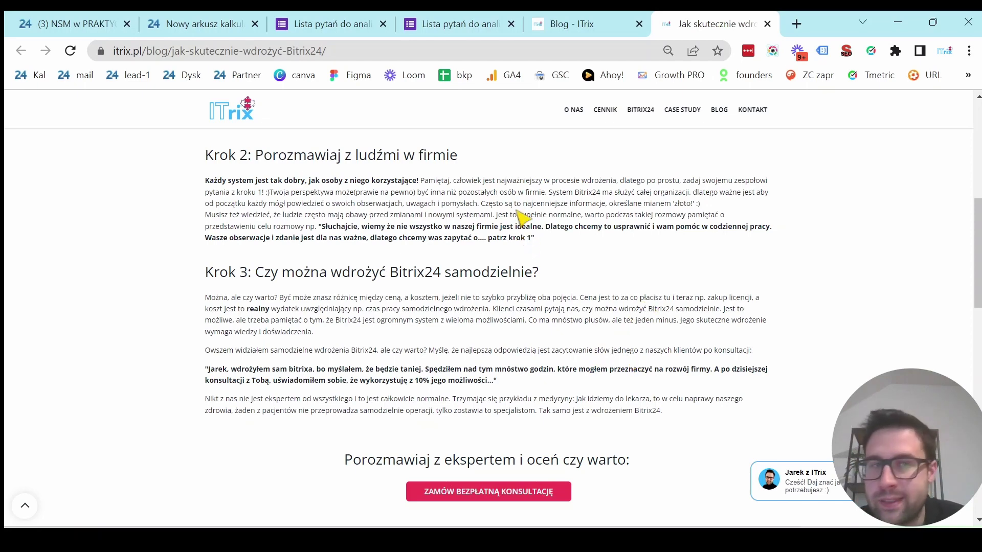
pyautogui.scroll(3, 520, 217)
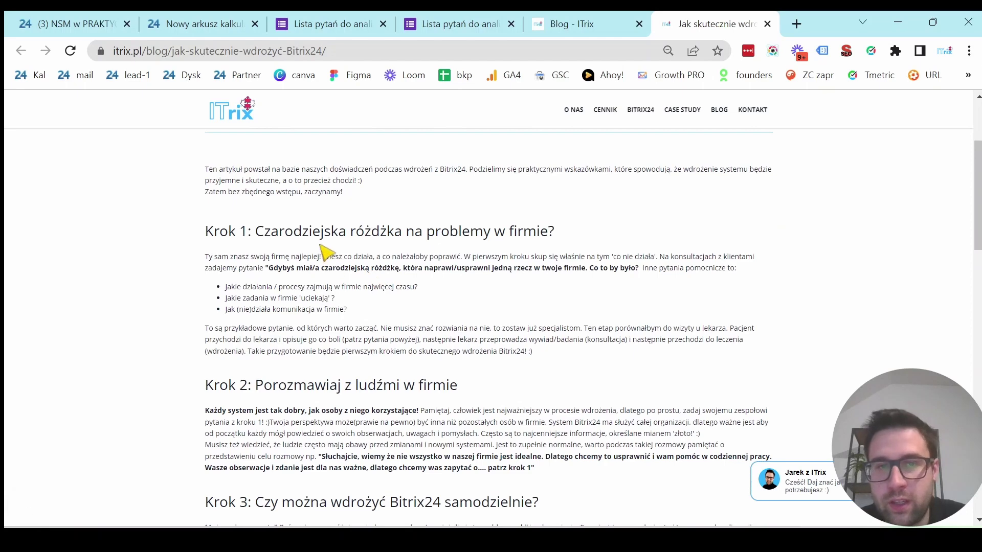
pyautogui.scroll(-5, 329, 252)
pyautogui.scroll(-5, 489, 307)
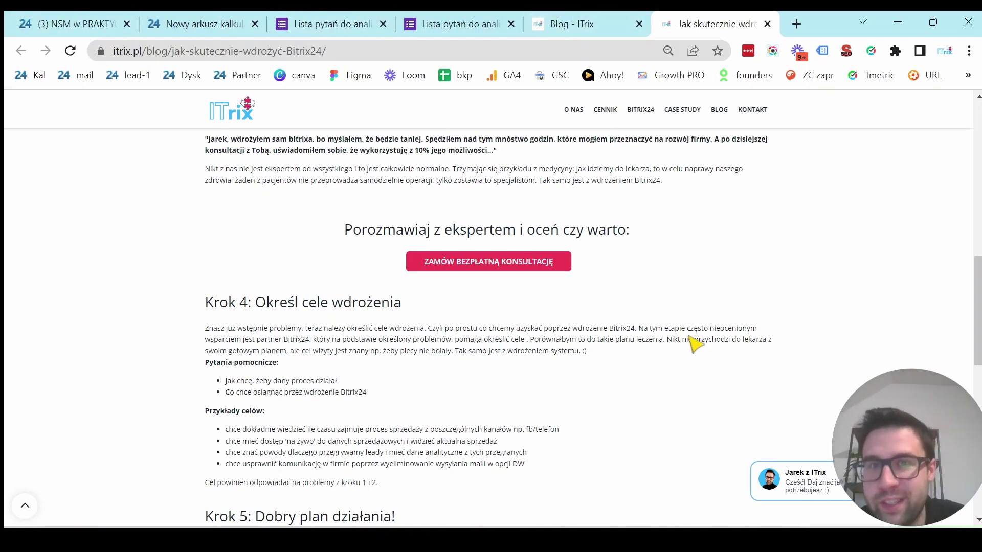
pyautogui.scroll(-3, 693, 344)
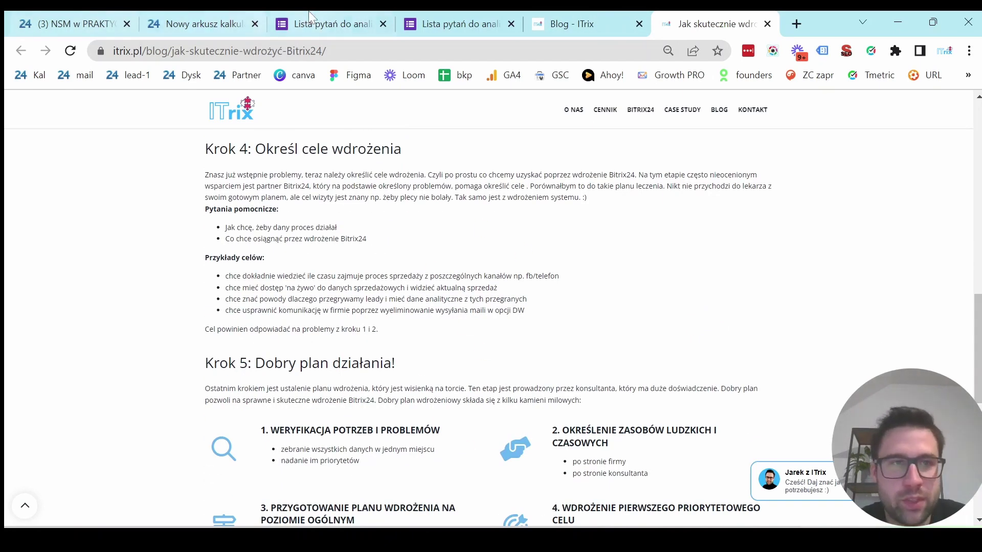
# Return to the purchase process spreadsheet with the stage table
pyautogui.click(429, 15)
pyautogui.click(327, 20)
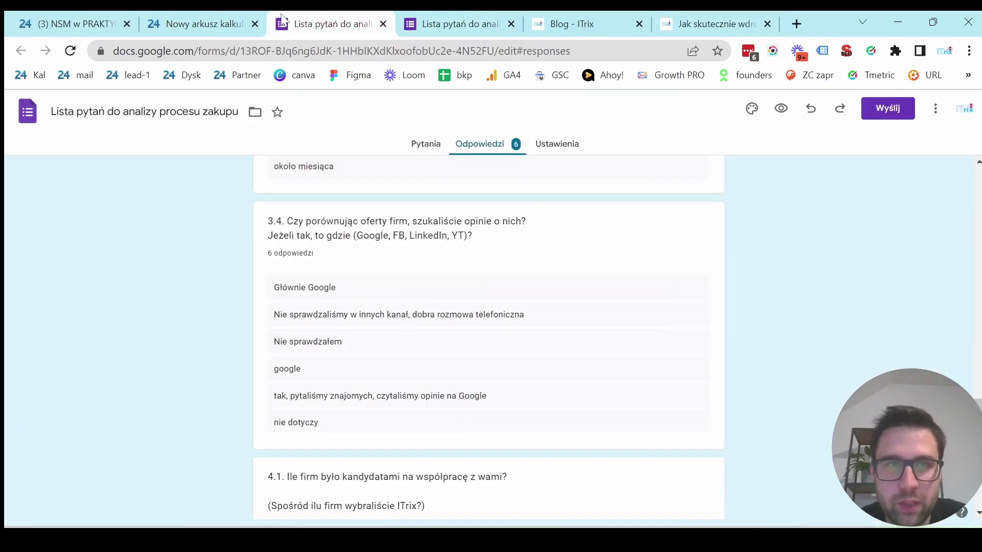
pyautogui.click(207, 15)
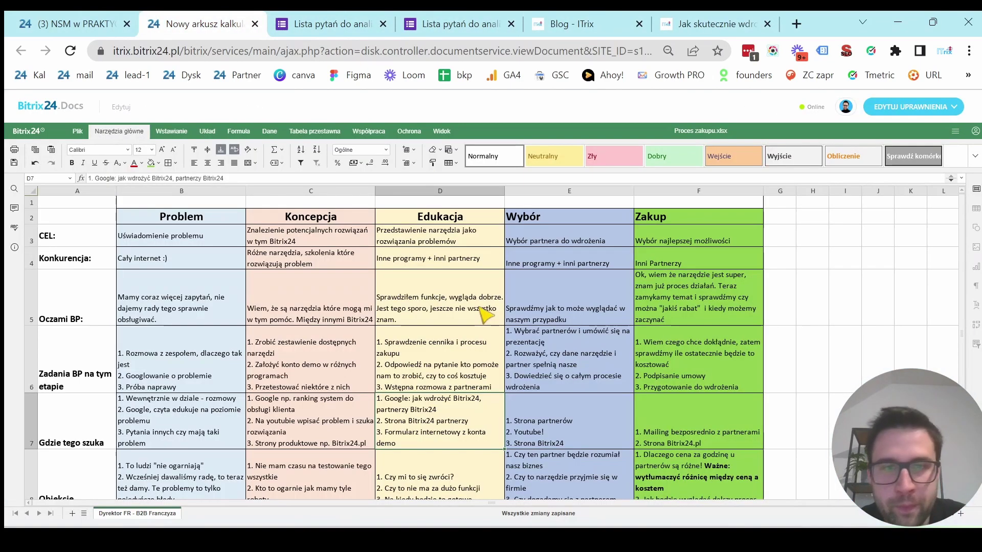
# Review the Obiekcje entry of the Edukacja stage in the purchase process table
pyautogui.scroll(-3, 455, 434)
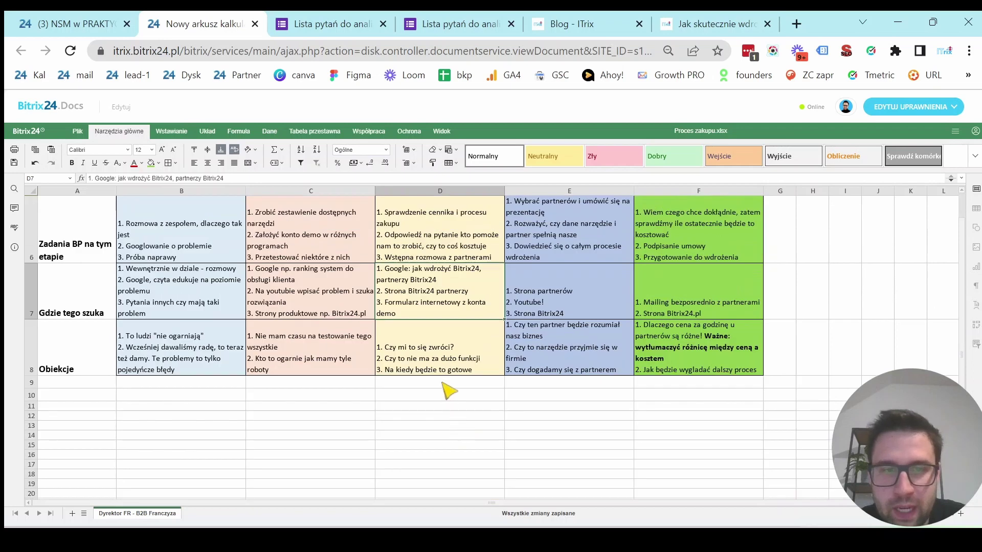
pyautogui.click(462, 369)
pyautogui.scroll(3, 559, 382)
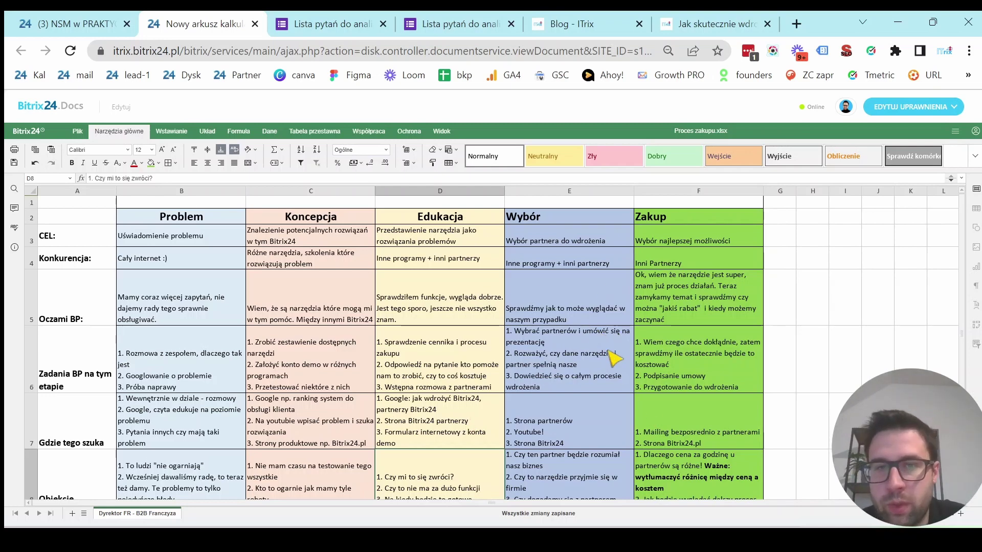
# Compare the CEL entries of the Wybór and Zakup stages, ending on Wybór's Oczami BP cell
pyautogui.click(591, 240)
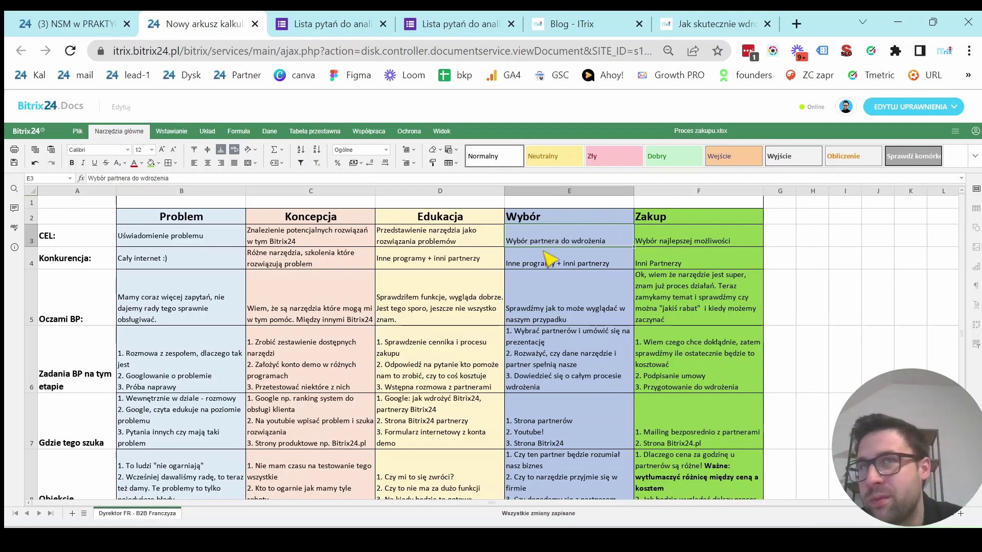
pyautogui.click(668, 243)
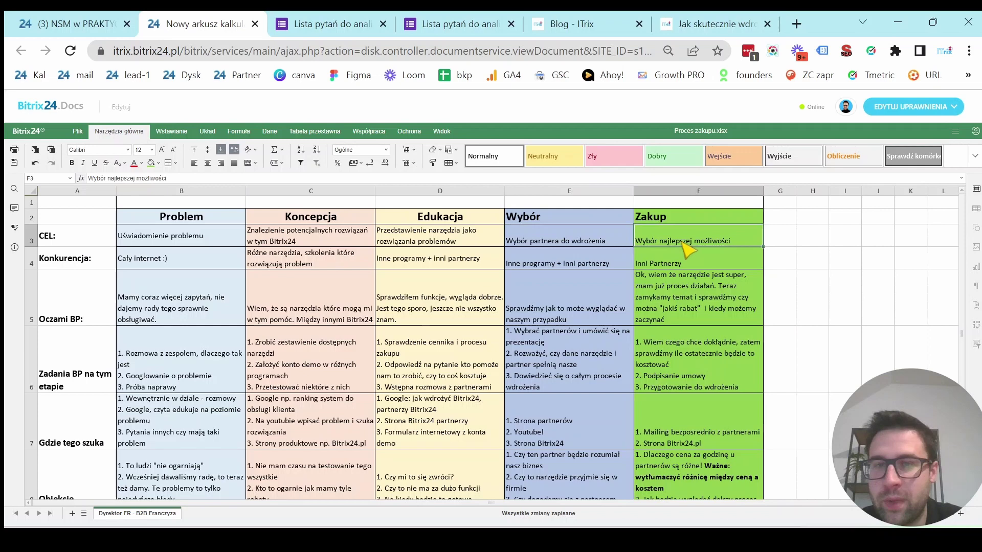
pyautogui.click(590, 244)
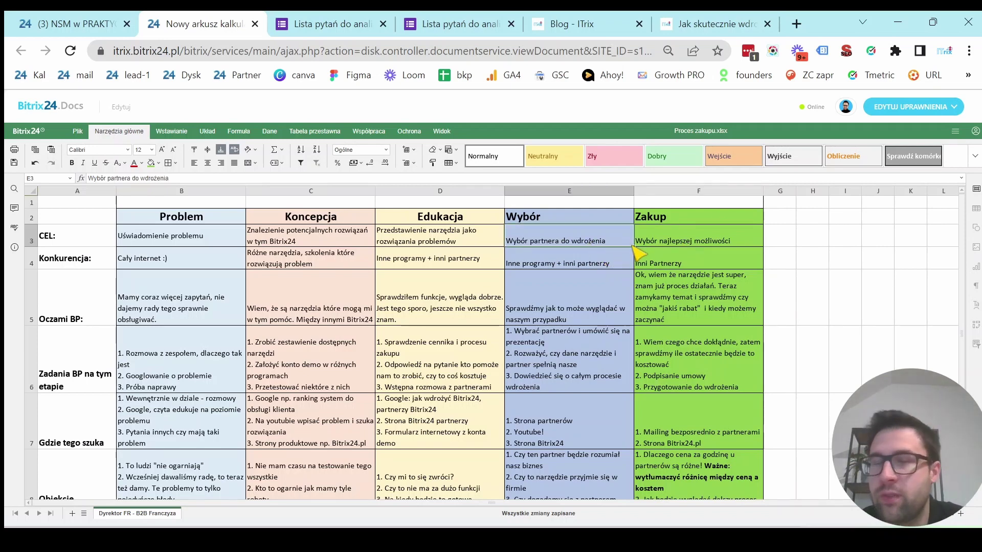
pyautogui.click(593, 286)
# Look back at Edukacja's Obiekcje and Gdzie tego szuka entries and highlight the Obiekcje row label
pyautogui.scroll(-3, 568, 317)
pyautogui.click(432, 365)
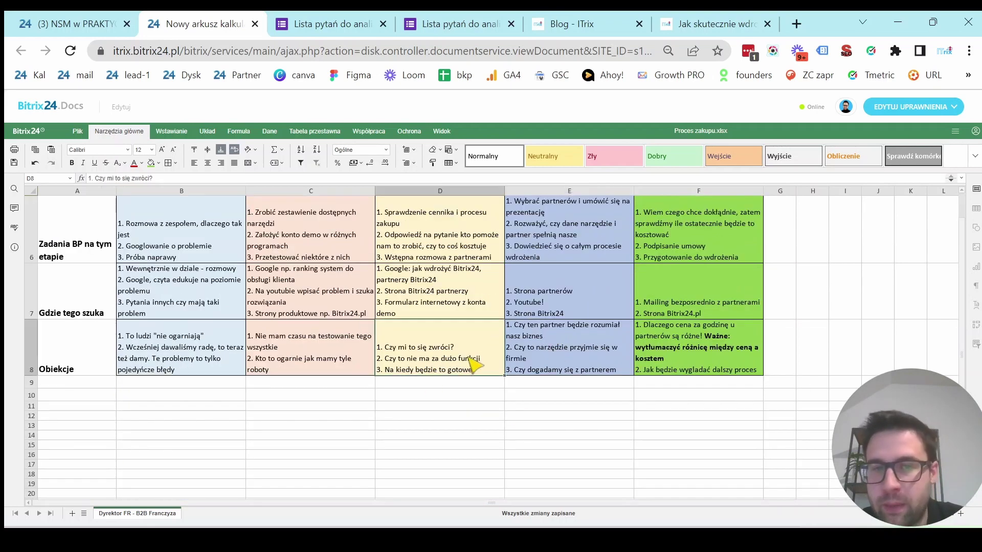
pyautogui.click(471, 303)
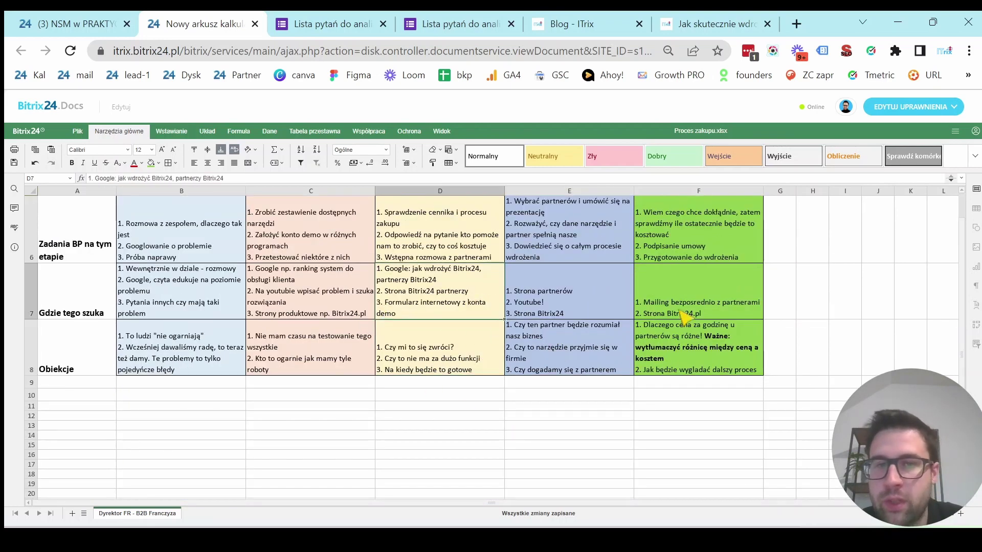
pyautogui.scroll(3, 630, 346)
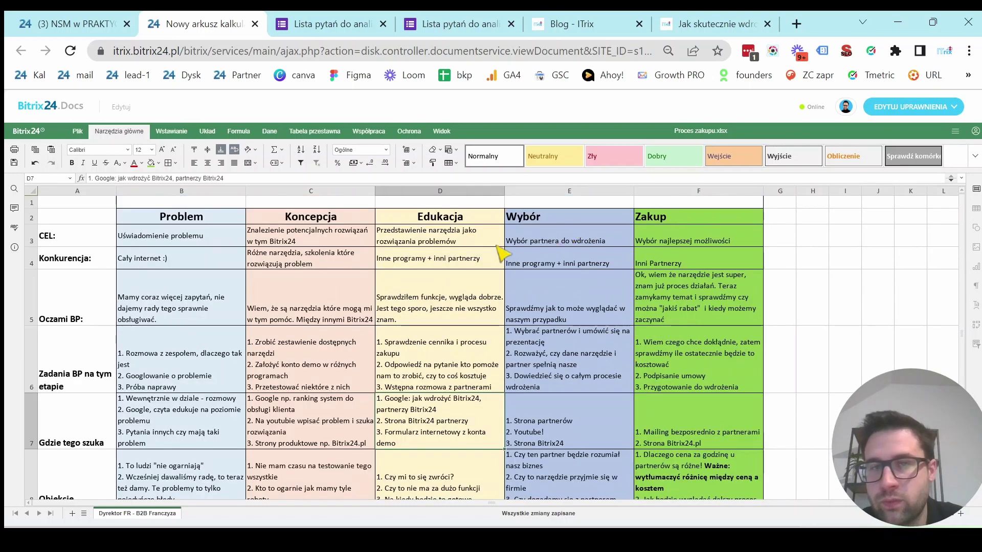
pyautogui.scroll(-3, 409, 432)
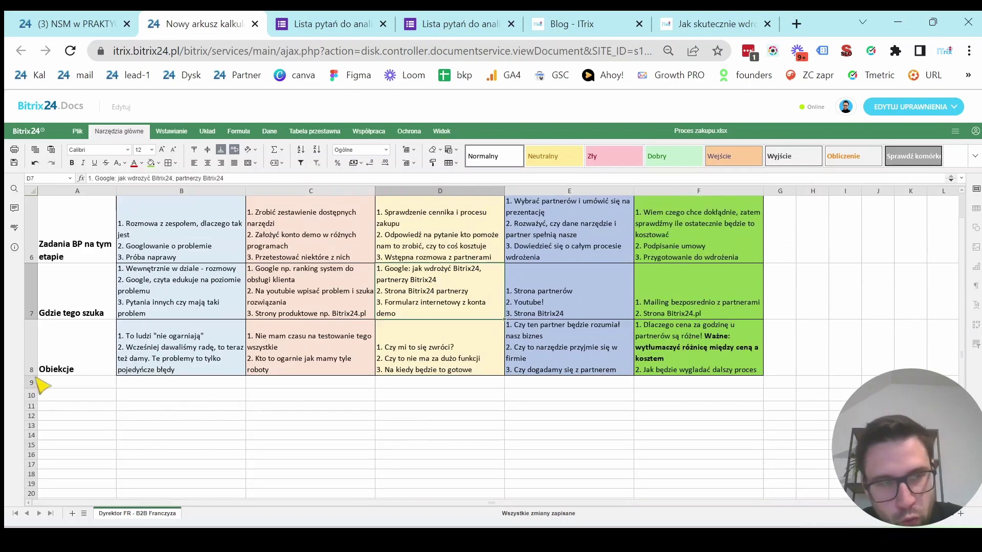
pyautogui.moveTo(54, 383); pyautogui.dragTo(81, 375)
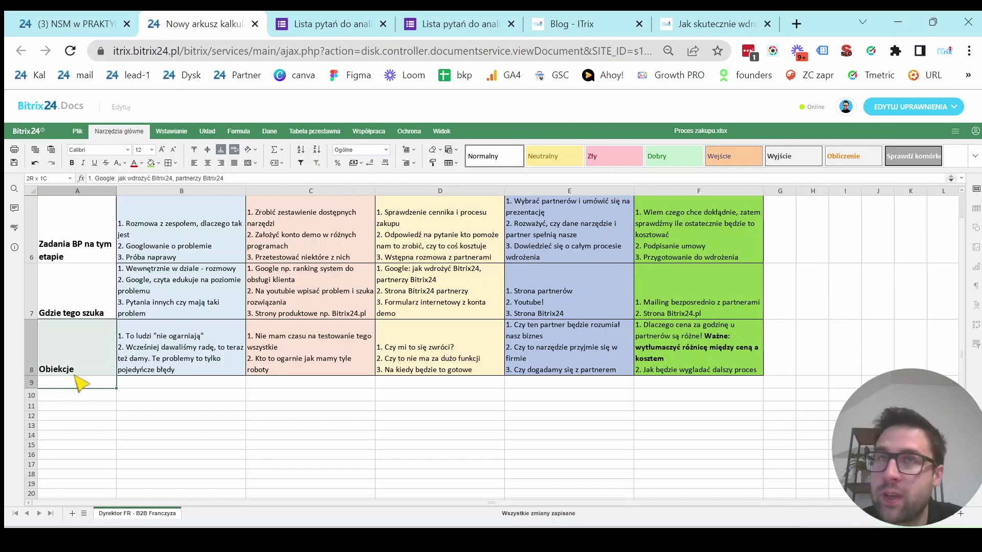
# Go through the Wybór stage from its heading and CEL to Konkurencja and Oczami BP
pyautogui.scroll(3, 369, 388)
pyautogui.click(596, 256)
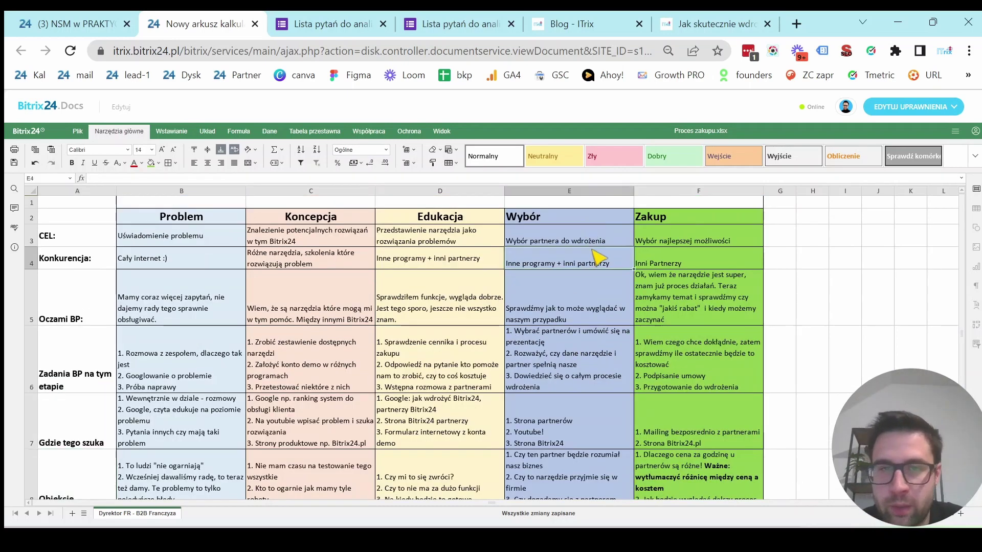
pyautogui.click(570, 219)
pyautogui.click(567, 242)
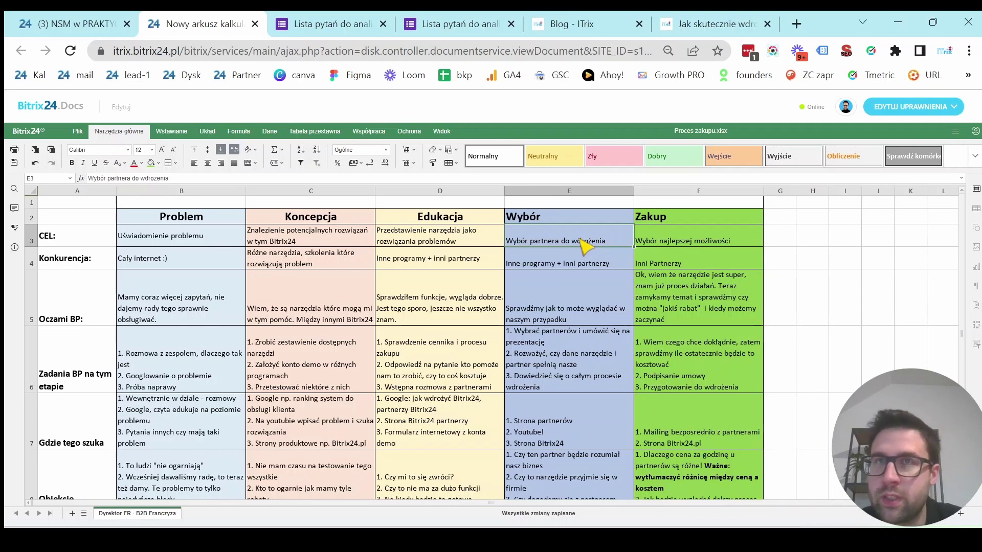
pyautogui.click(591, 266)
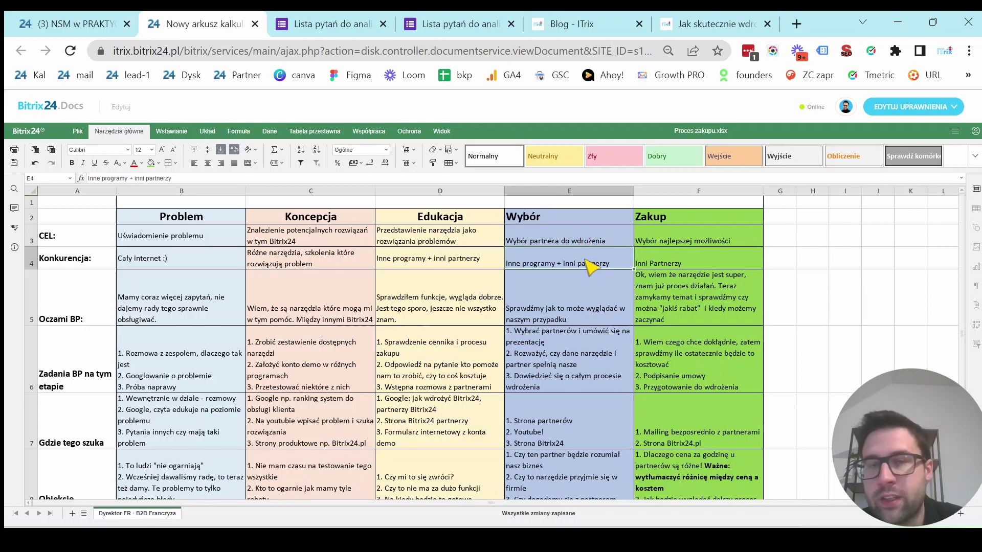
pyautogui.click(569, 291)
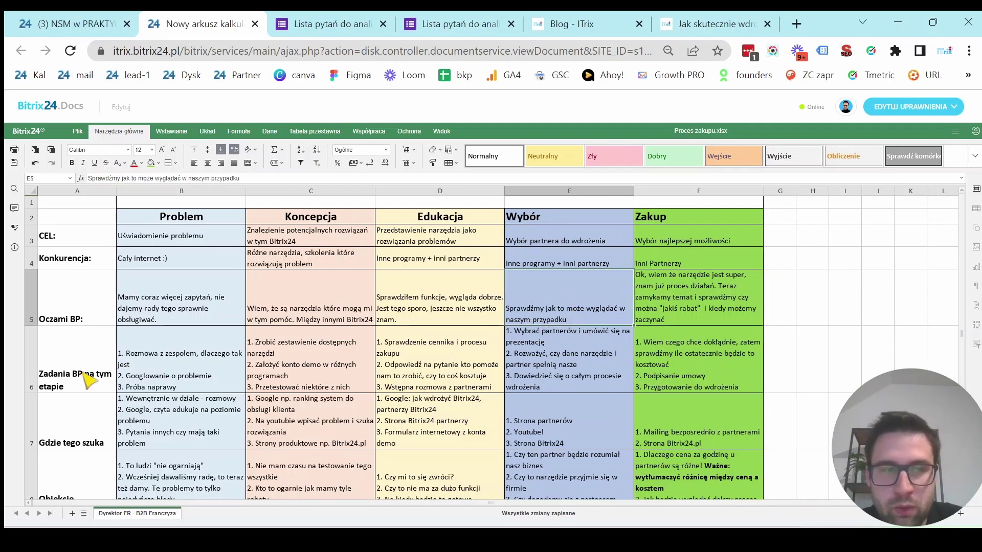
# Review Wybór's entries for Zadania BP na tym etapie, Gdzie tego szuka and Obiekcje
pyautogui.click(610, 342)
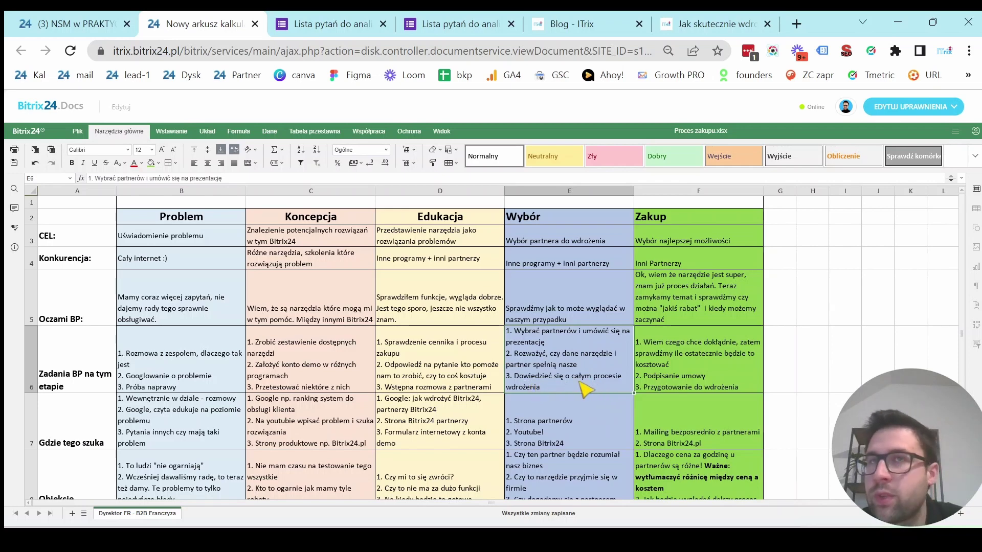
pyautogui.click(584, 439)
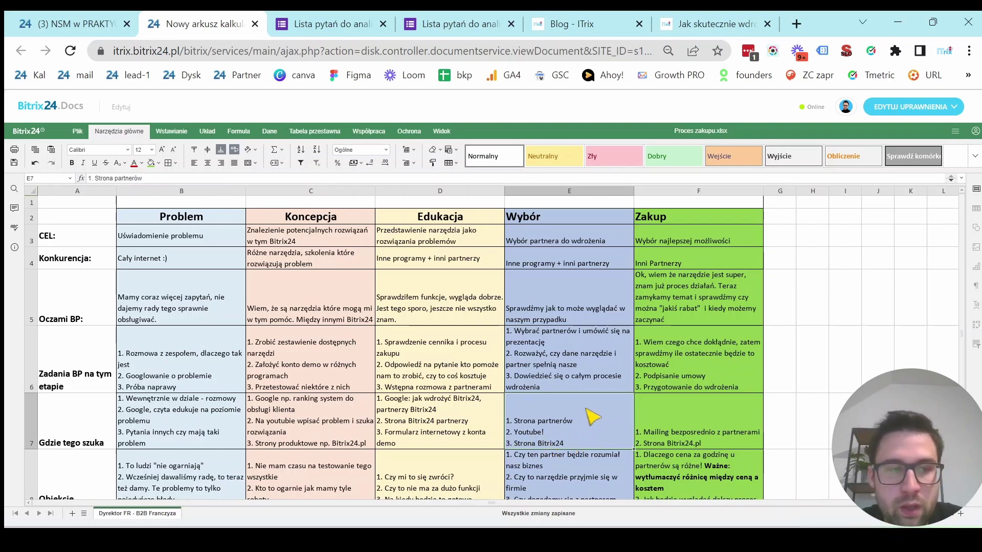
pyautogui.scroll(-3, 593, 417)
pyautogui.click(603, 373)
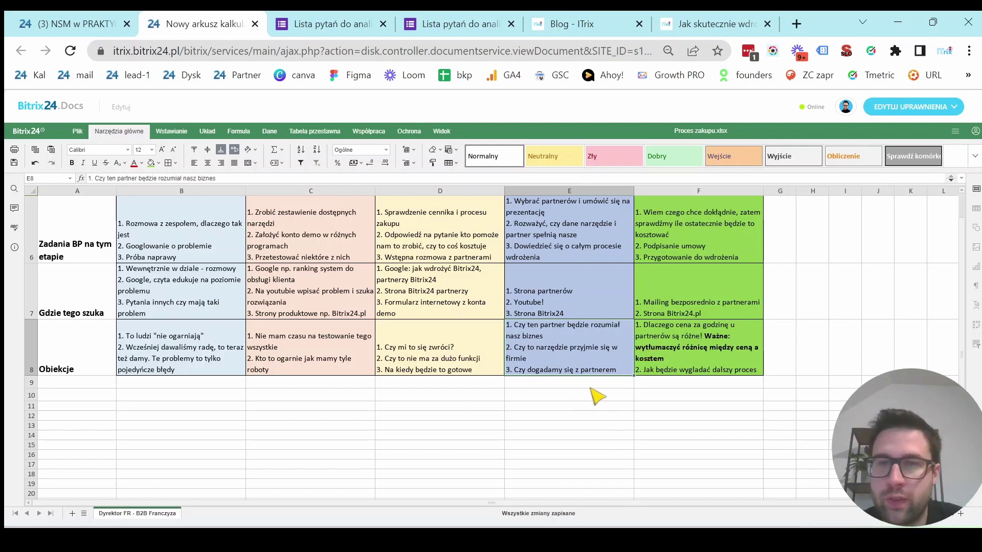
pyautogui.scroll(3, 596, 388)
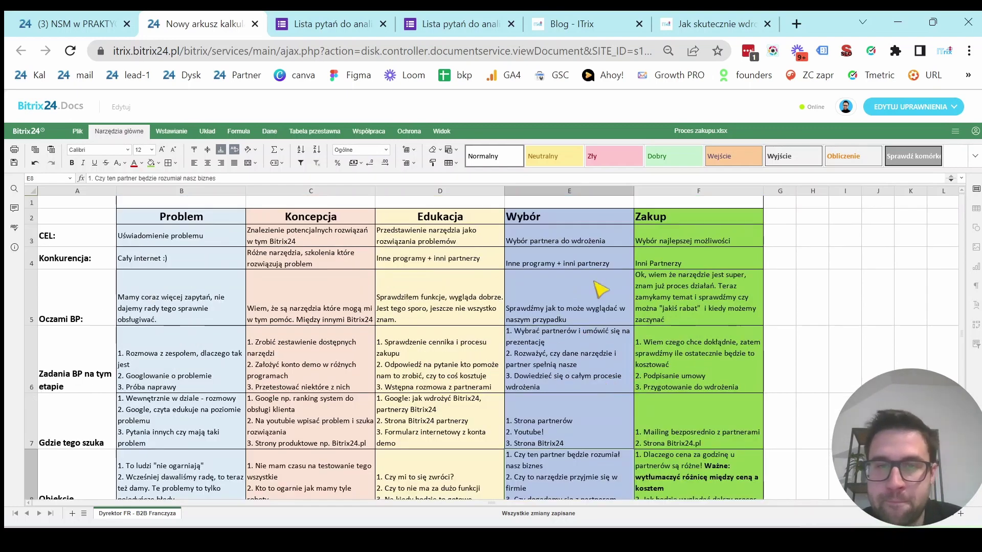
# Move on to the Zakup stage and go through its CEL, Konkurencja and Oczami BP entries
pyautogui.click(592, 212)
pyautogui.click(697, 221)
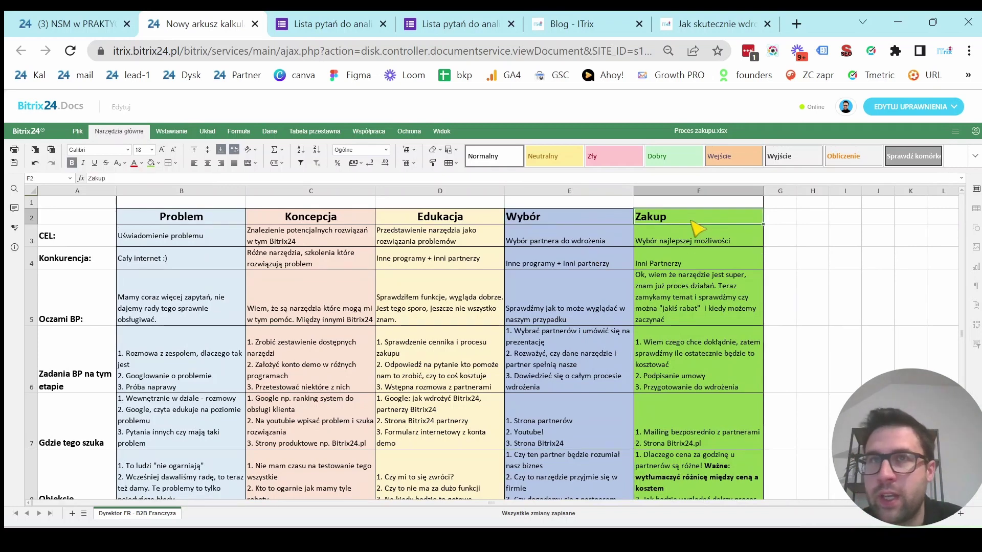
pyautogui.click(703, 246)
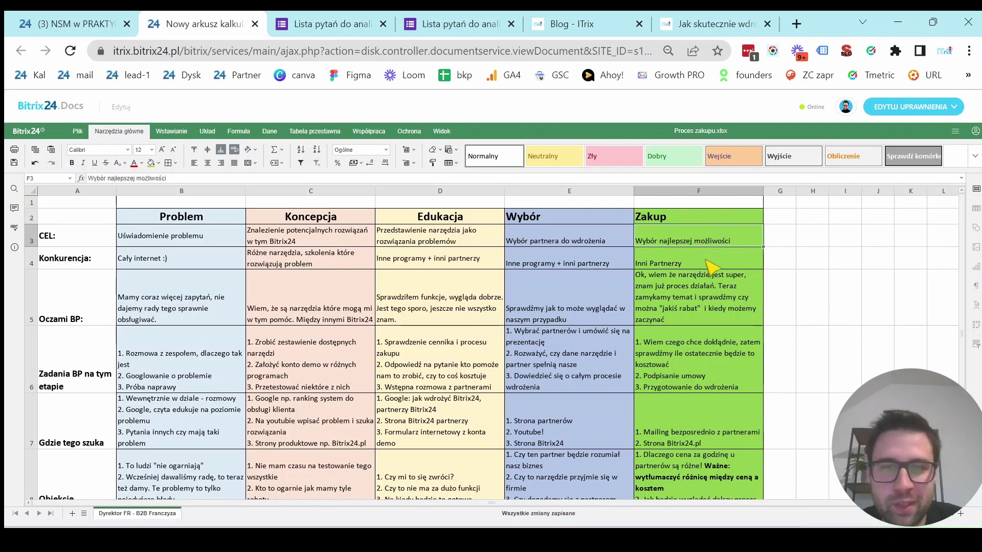
pyautogui.click(708, 262)
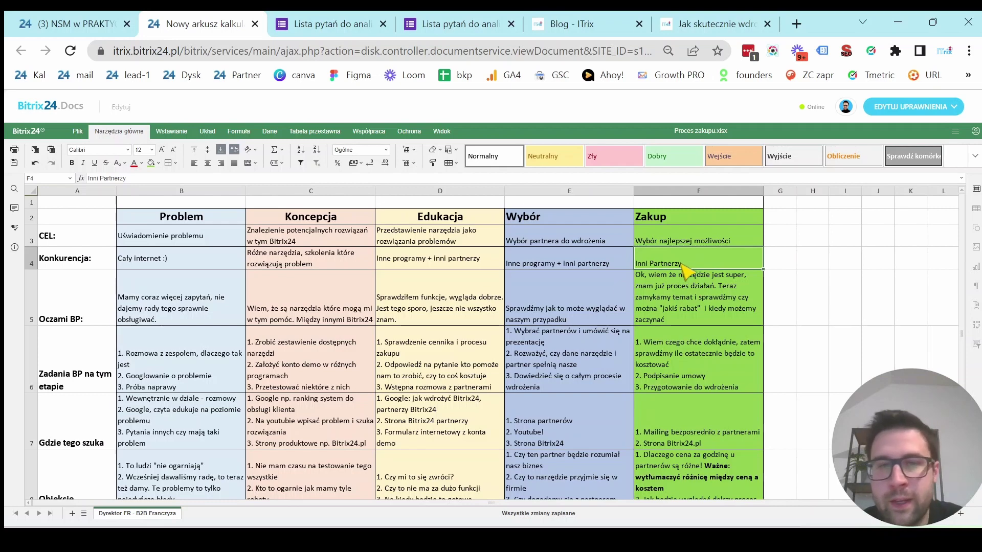
pyautogui.click(696, 299)
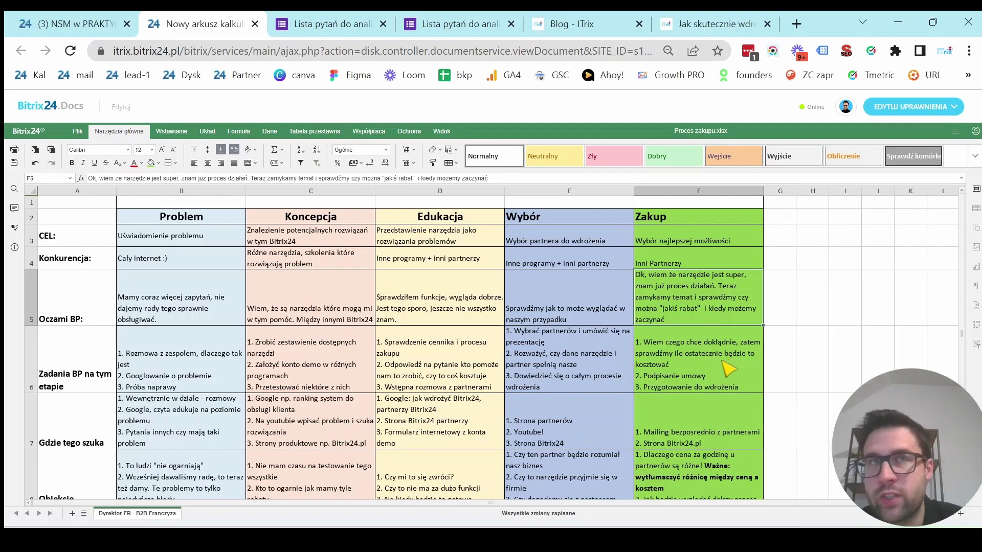
# Review Zakup's entries for Zadania BP na tym etapie, Gdzie tego szuka and Obiekcje
pyautogui.click(725, 388)
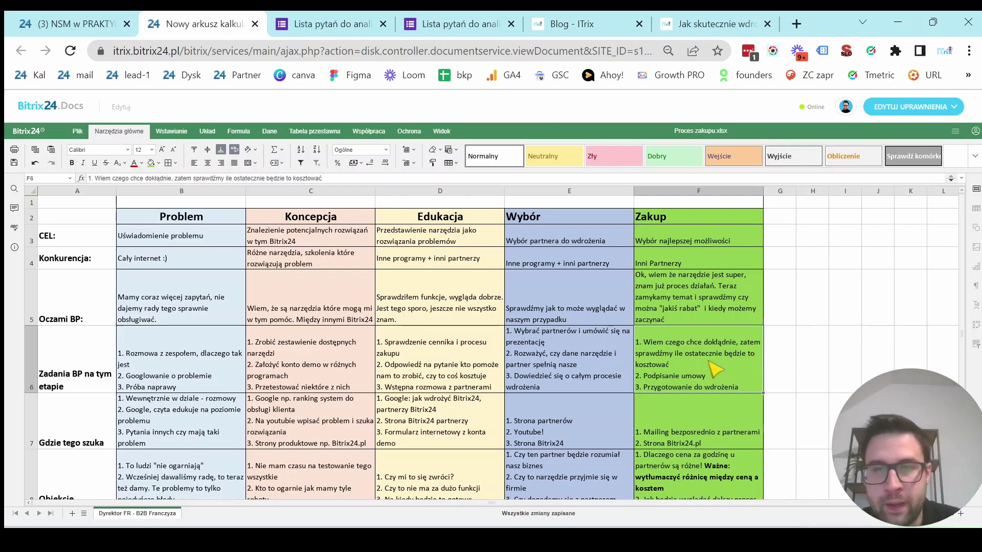
pyautogui.click(84, 381)
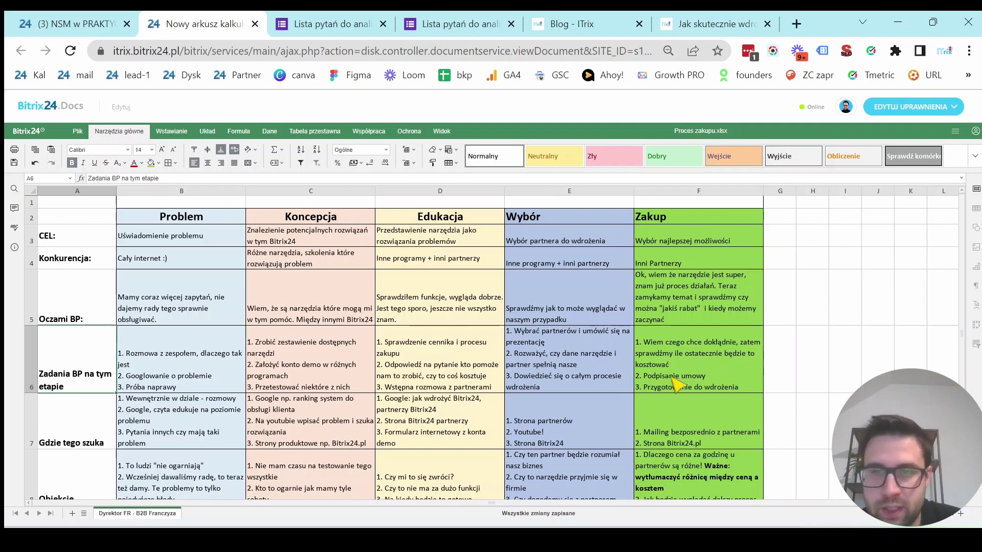
pyautogui.click(695, 376)
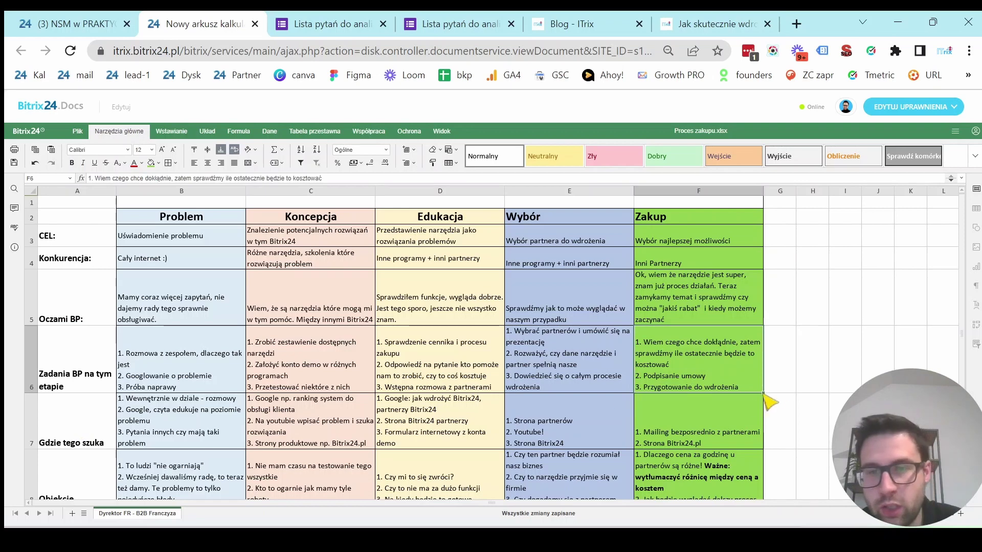
pyautogui.click(732, 410)
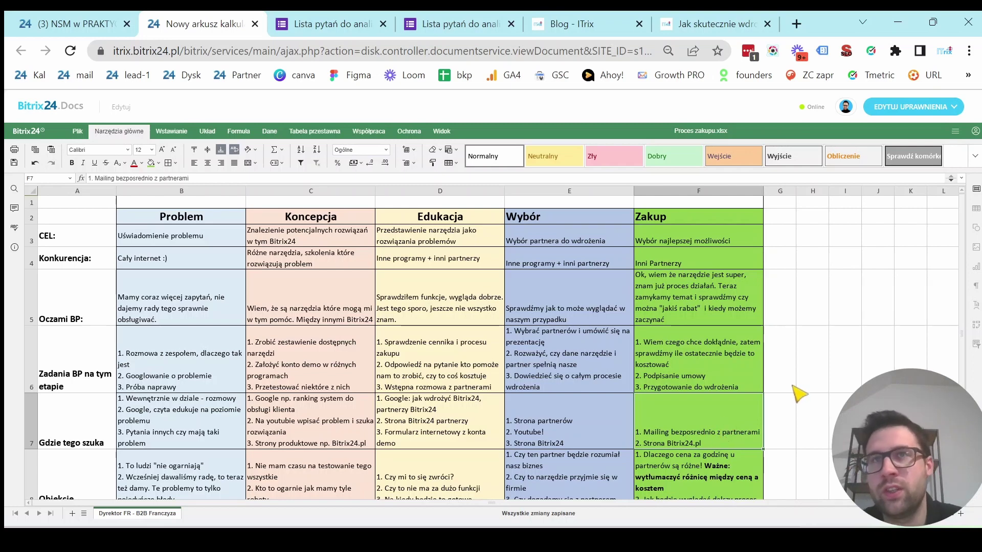
pyautogui.click(685, 459)
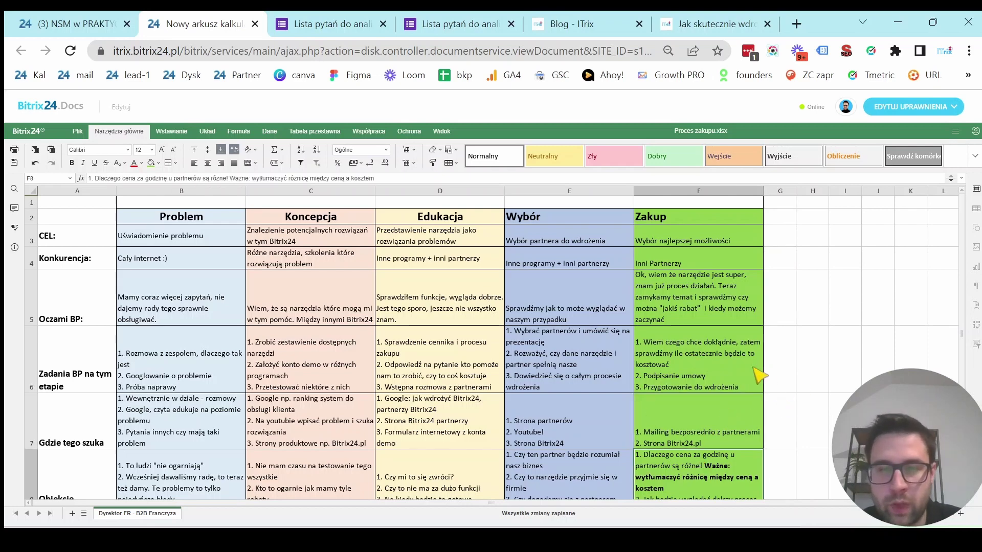
pyautogui.scroll(-3, 713, 397)
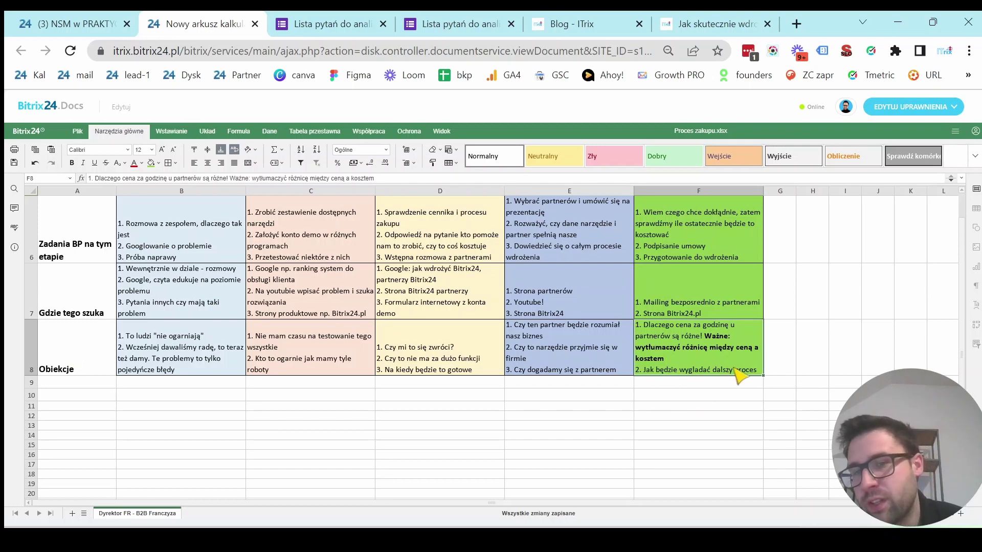
pyautogui.scroll(3, 735, 329)
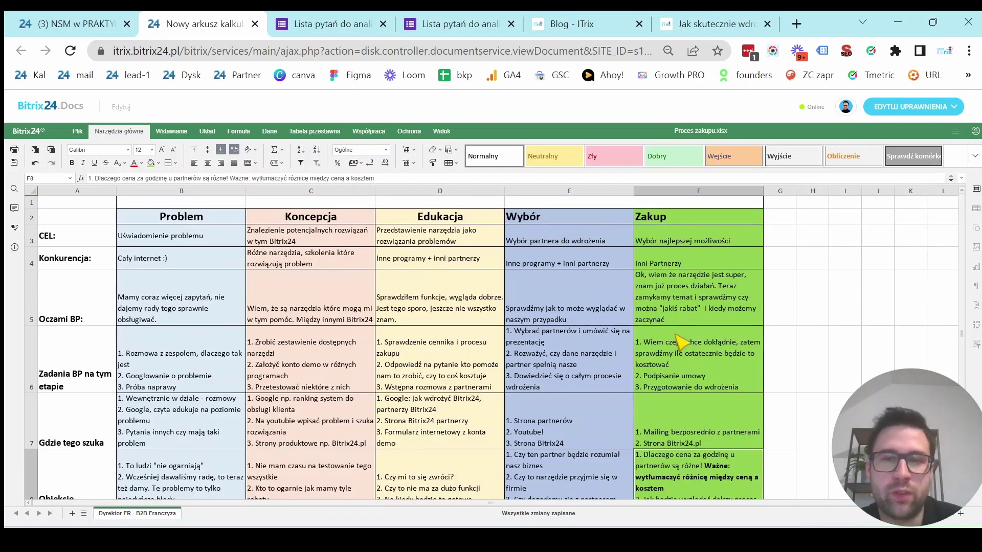
# Recap the Zakup column from its heading down to Obiekcje, finishing on Wybór's Oczami BP cell
pyautogui.click(685, 347)
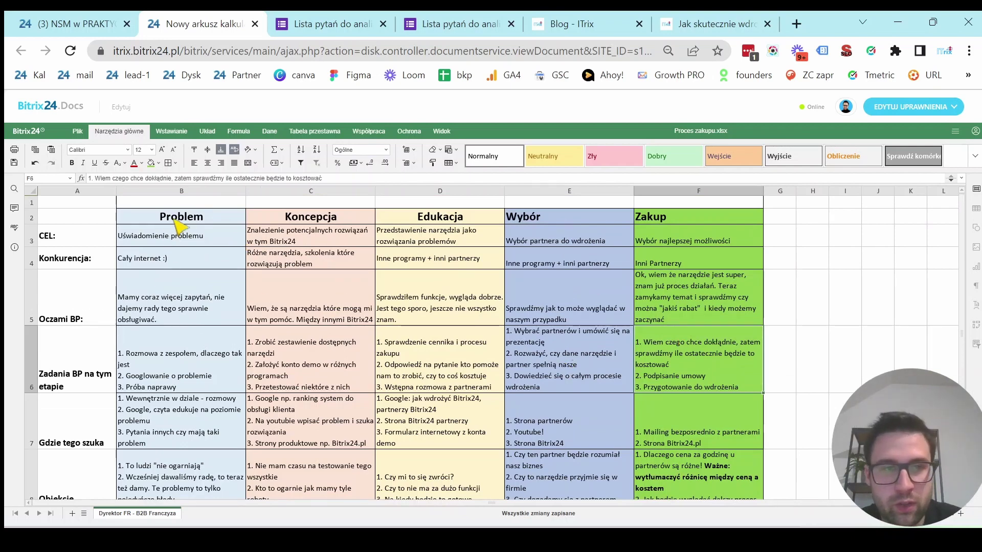
pyautogui.click(716, 219)
pyautogui.scroll(-3, 716, 332)
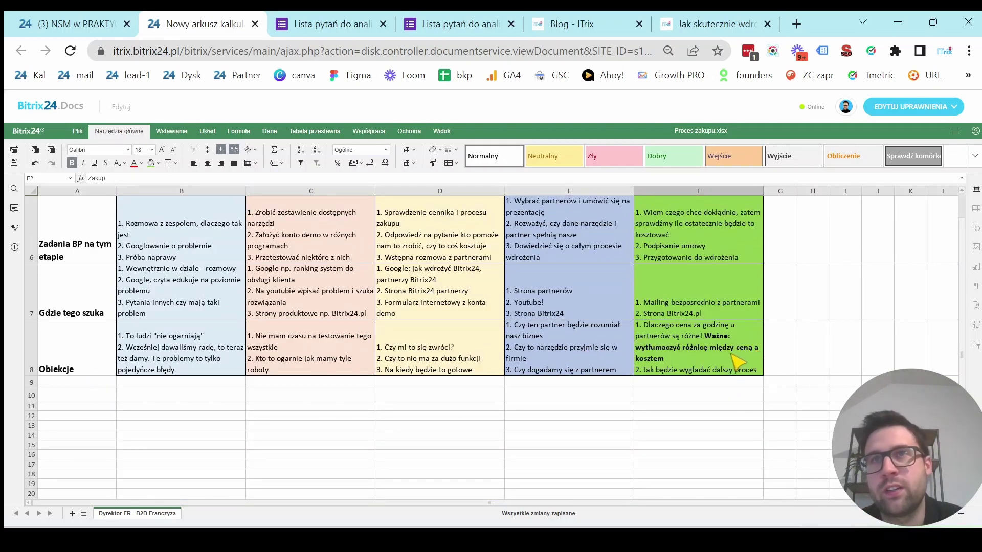
pyautogui.scroll(3, 726, 353)
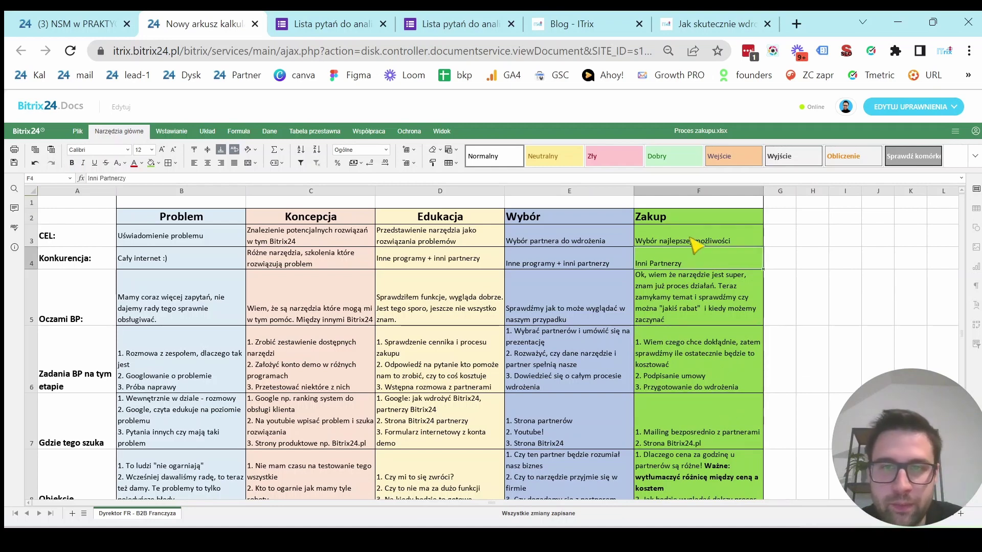
pyautogui.moveTo(699, 253); pyautogui.dragTo(716, 466)
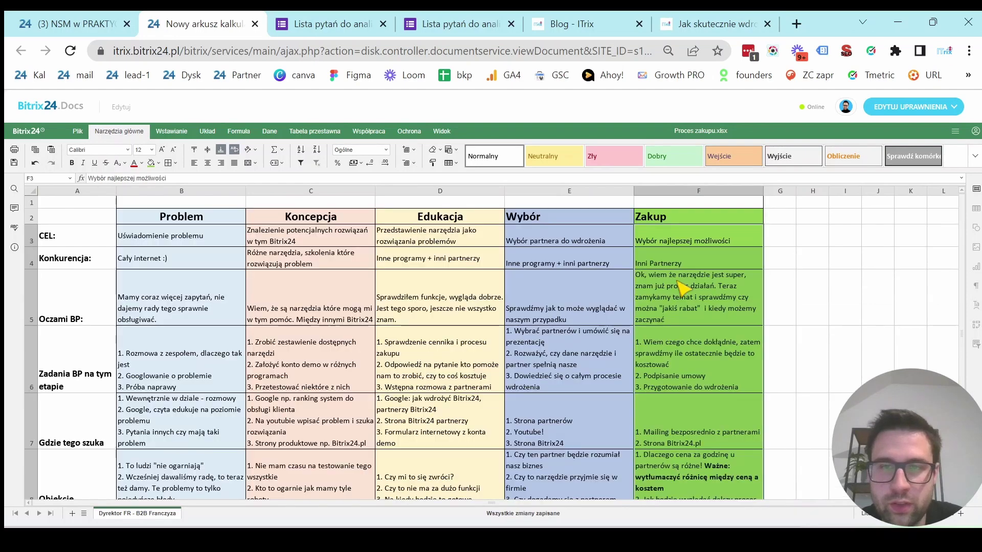
pyautogui.click(683, 371)
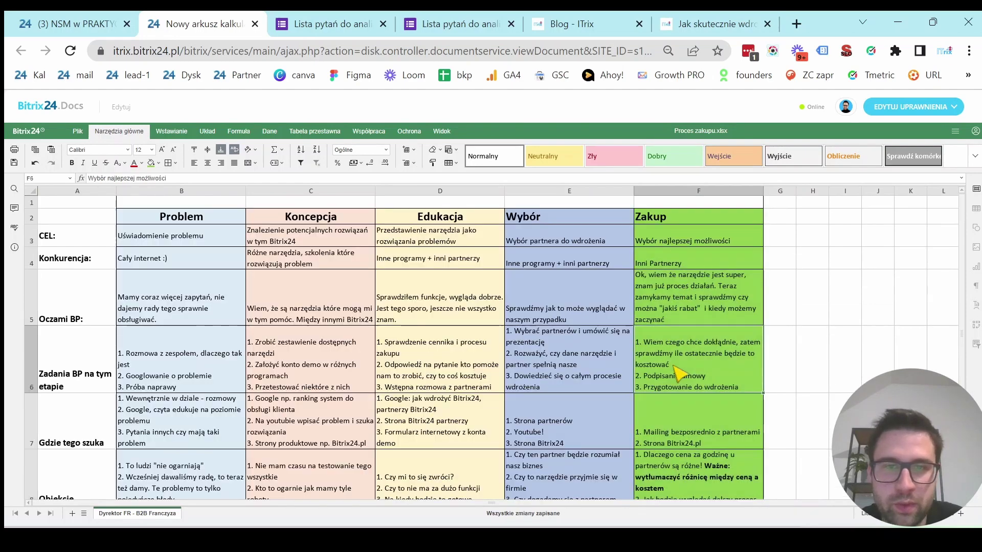
pyautogui.click(573, 276)
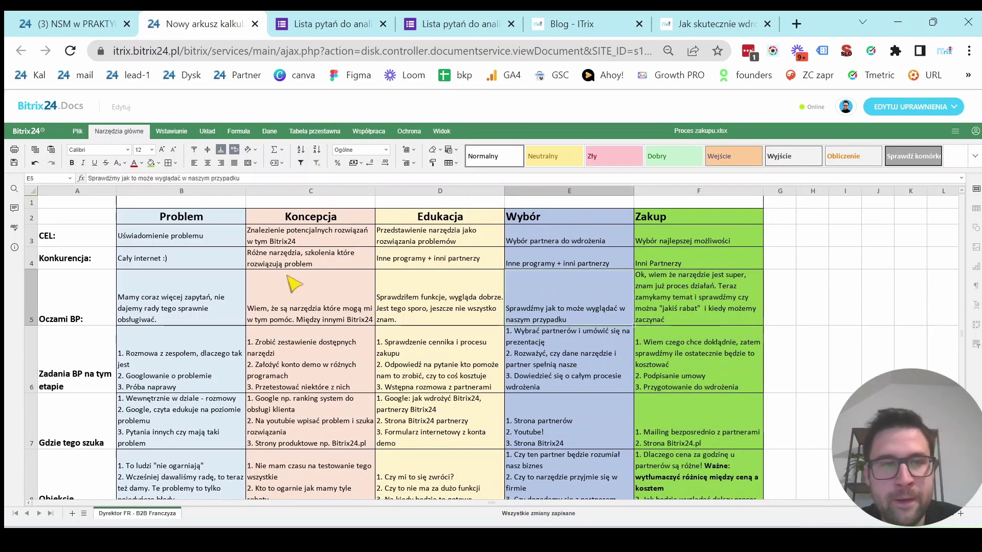
# Compare the CEL entries of the Problem and Zakup stages, finishing on Koncepcja's Oczami BP cell
pyautogui.click(146, 233)
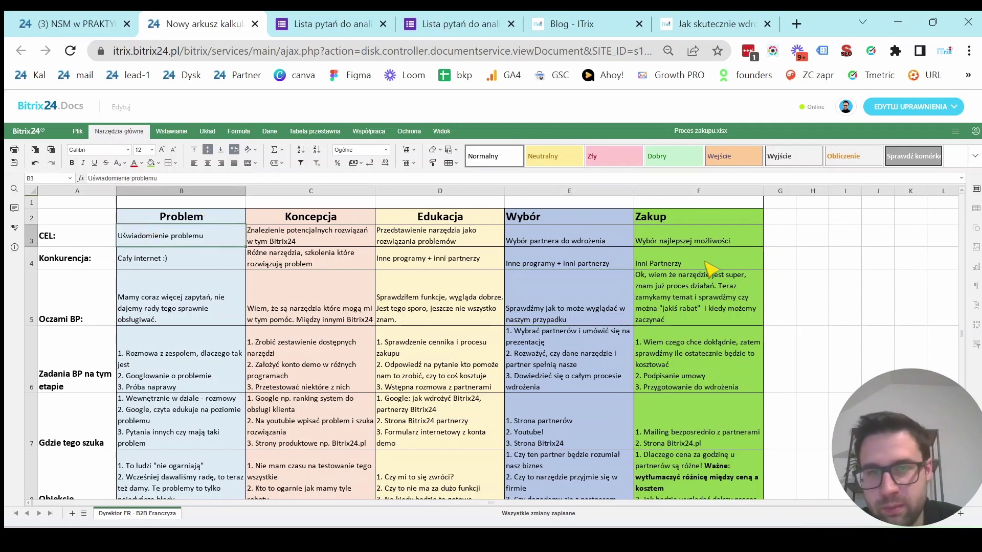
pyautogui.click(711, 244)
pyautogui.click(174, 236)
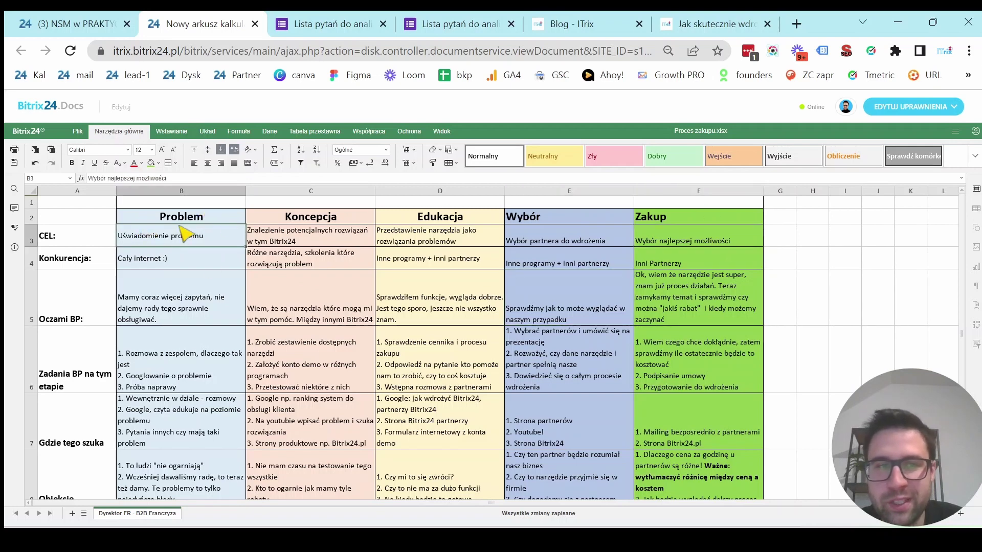
pyautogui.click(348, 291)
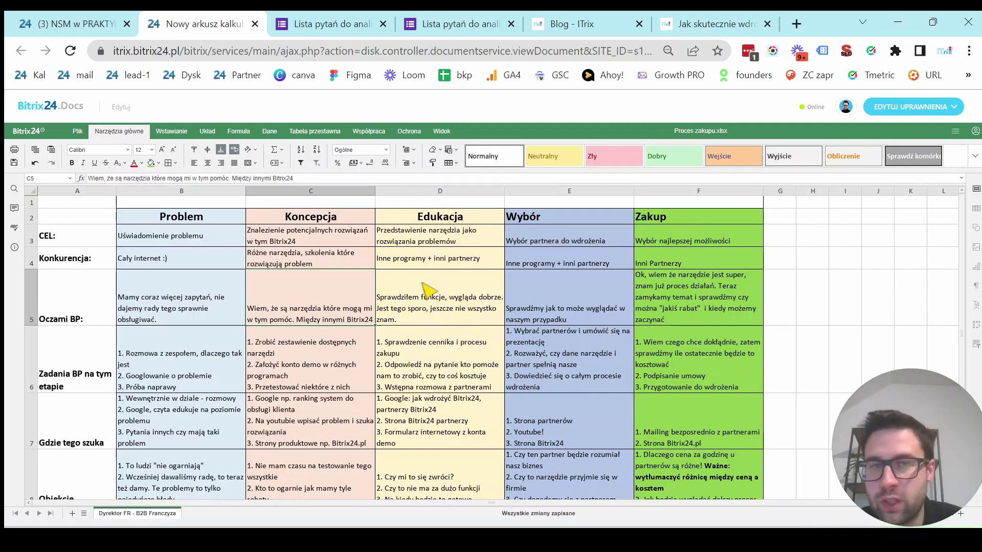
# Trace the stages from the Problem heading to Zakup, then highlight the Koncepcja and Edukacja block from the headings down to Oczami BP
pyautogui.click(199, 215)
pyautogui.click(621, 228)
pyautogui.click(740, 221)
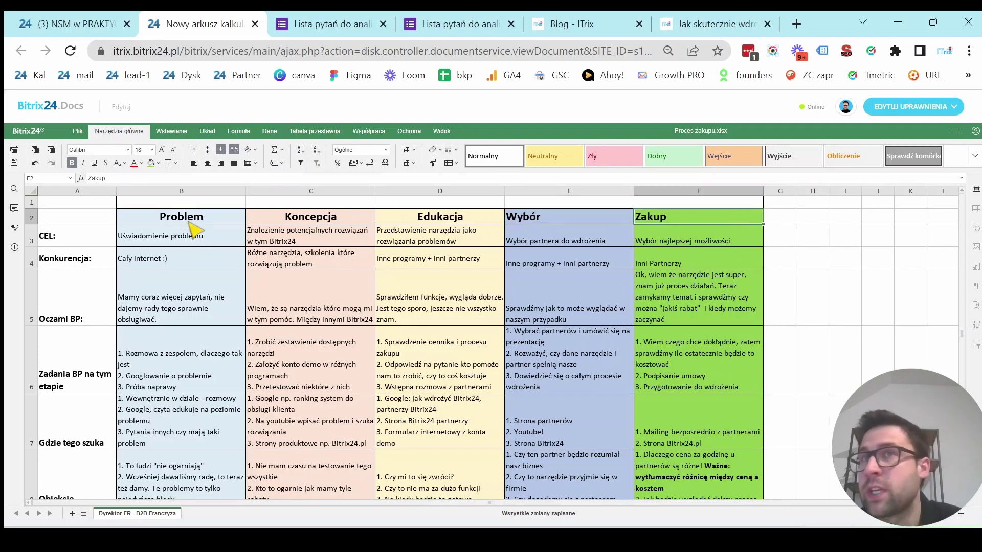
pyautogui.moveTo(306, 225)
pyautogui.mouseDown()
pyautogui.moveTo(386, 220)
pyautogui.moveTo(435, 235)
pyautogui.moveTo(445, 302)
pyautogui.mouseUp()
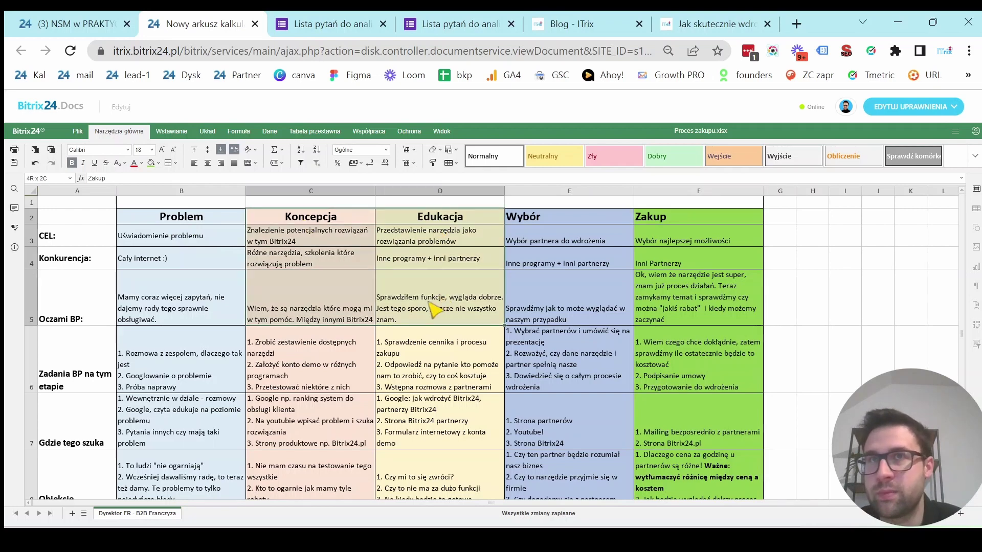
# Return to the Zakup heading and compare the Konkurencja entries of Zakup and Koncepcja
pyautogui.click(647, 221)
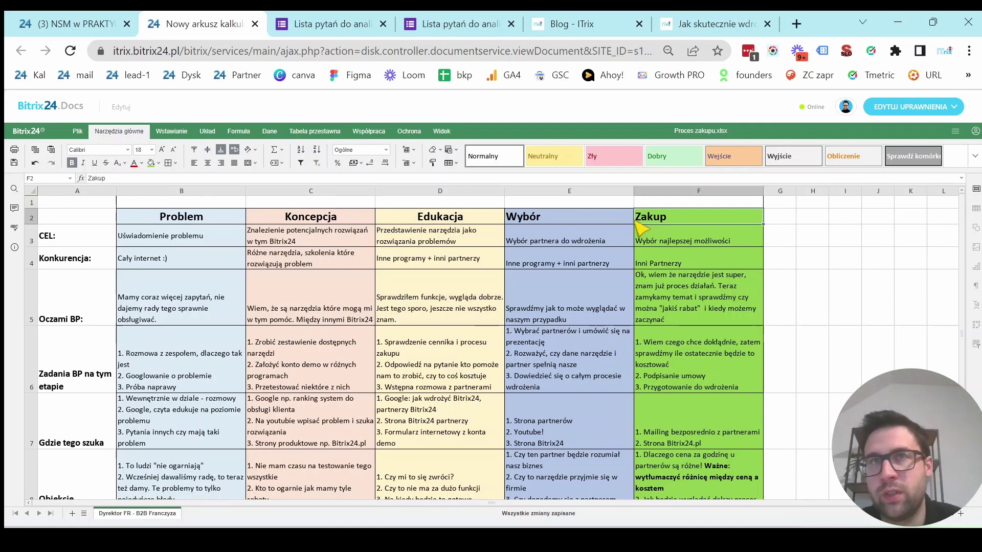
pyautogui.click(653, 265)
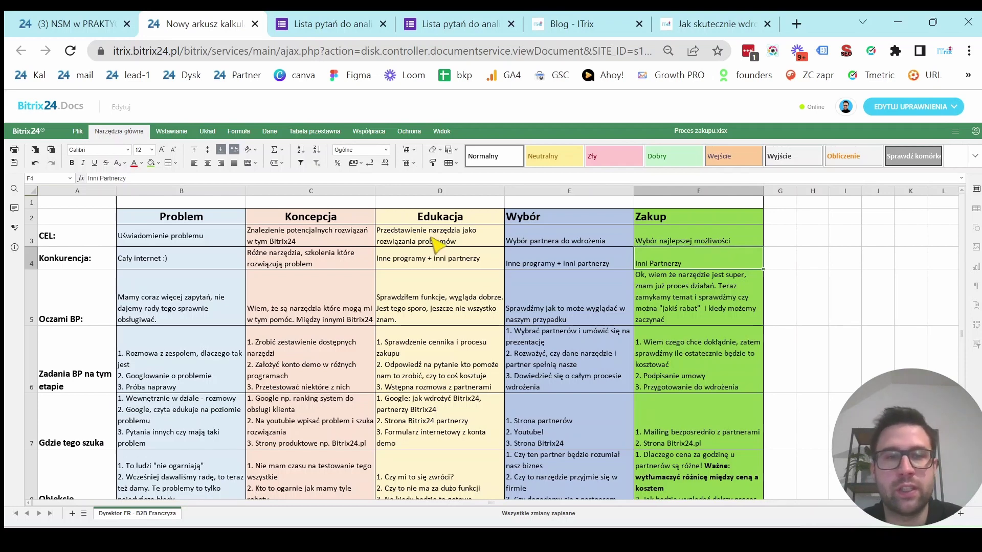
pyautogui.click(348, 256)
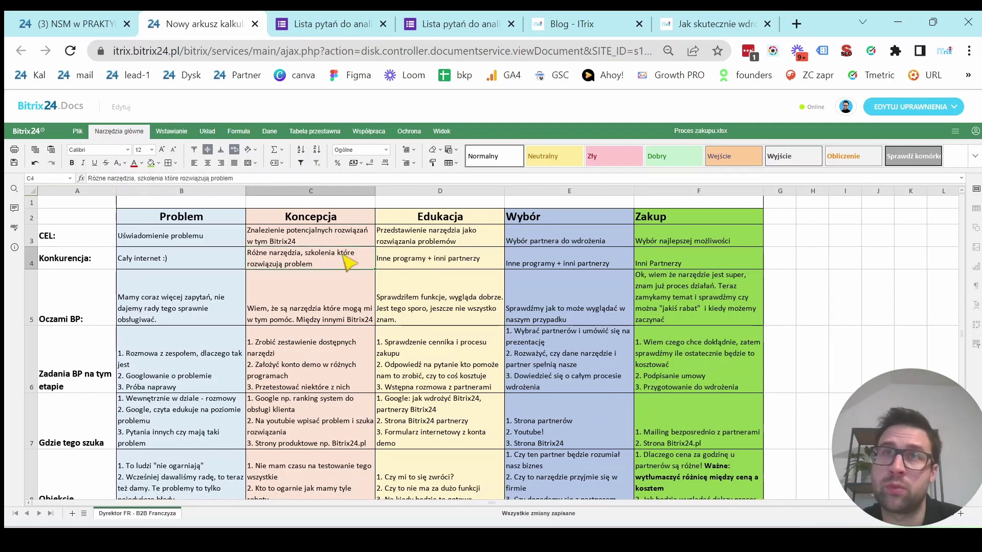